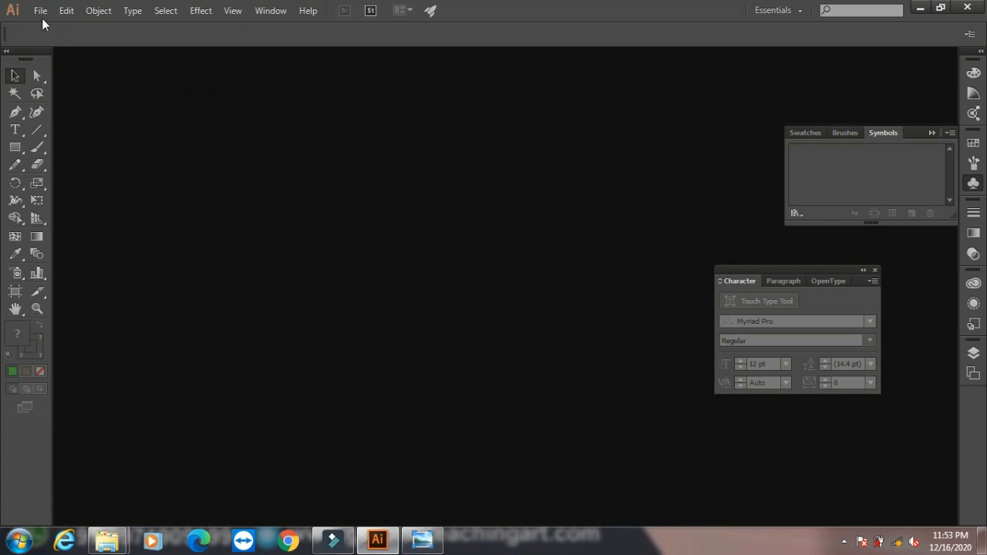
Create a new landscape Letter document of 792 × 612 px with one artboard in RGB mode
left_click(55, 28)
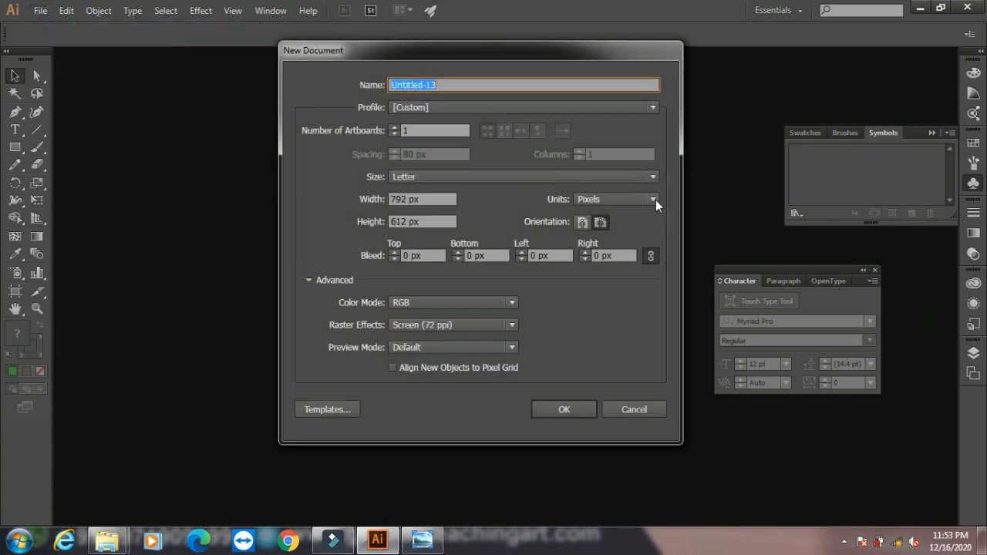
left_click(561, 412)
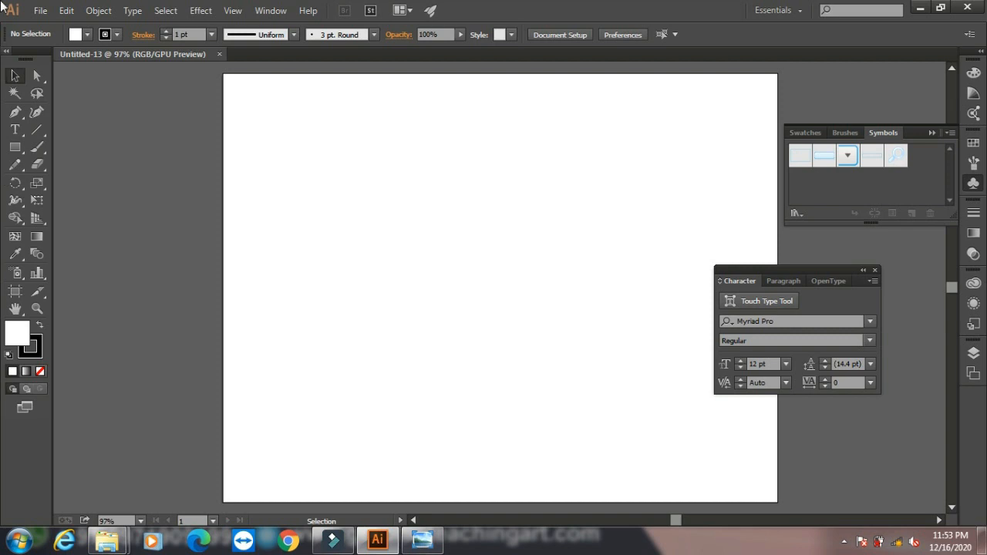
Draw a horizontal line across the upper part of the artboard and set its stroke weight to 4 pt
left_click(38, 132)
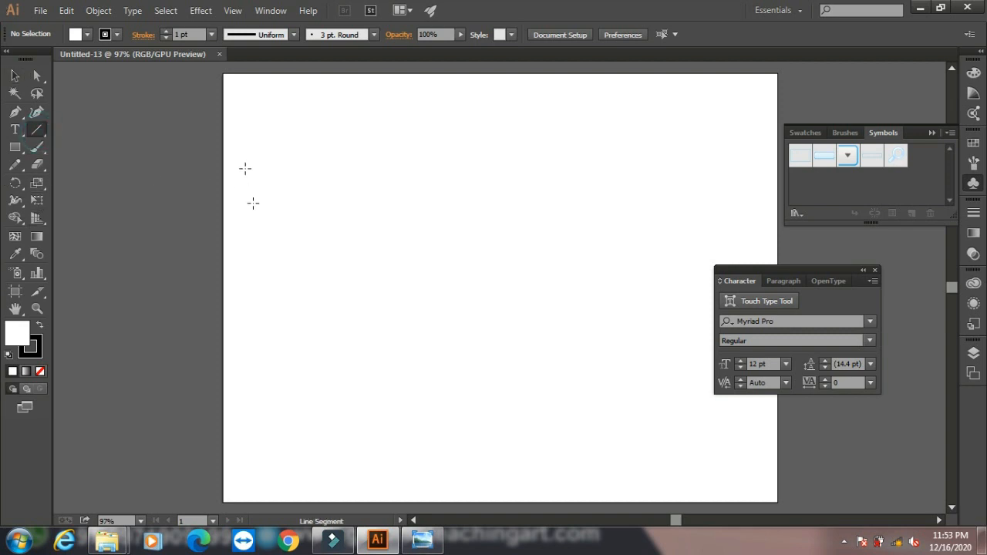
left_click_drag(304, 219, 547, 217)
left_click(16, 75)
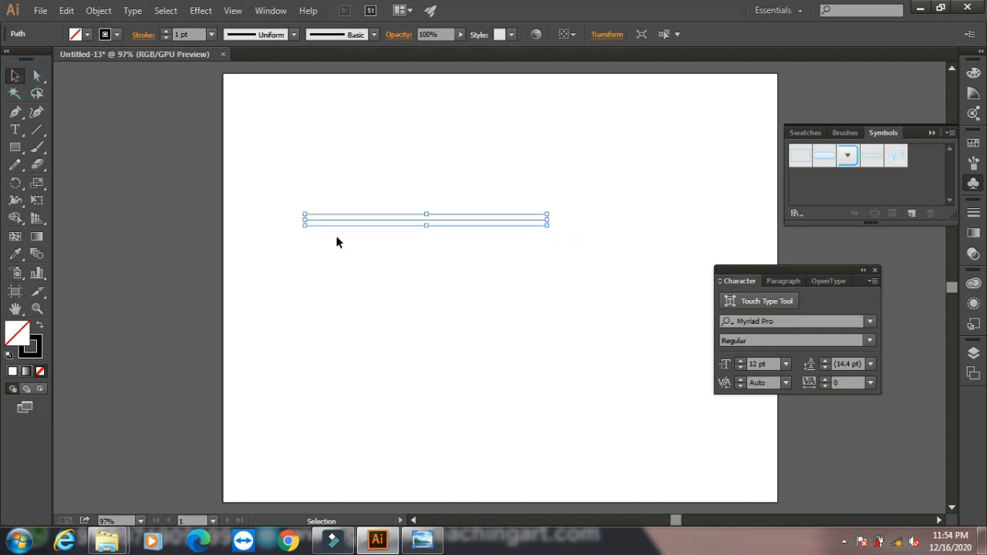
left_click(165, 31)
left_click(164, 31)
left_click(165, 31)
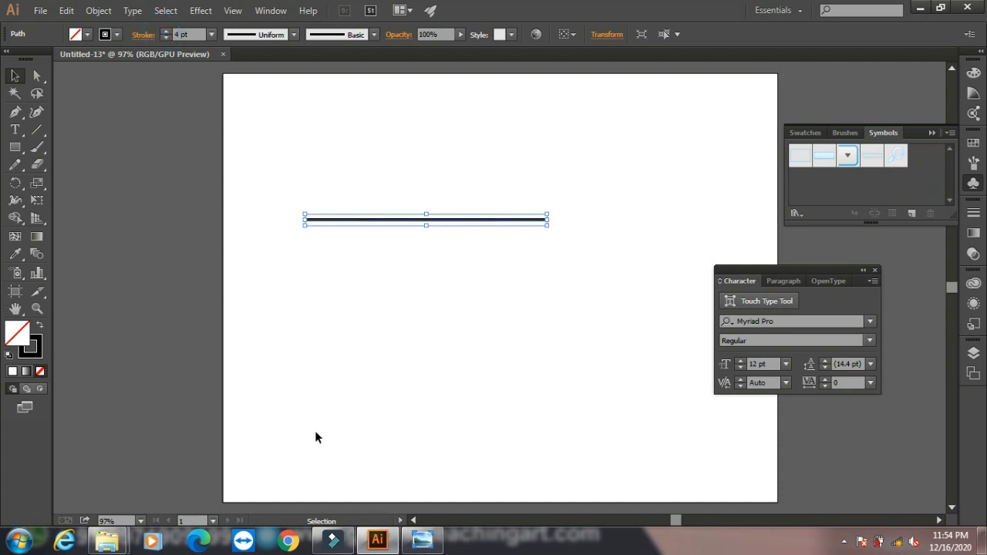
Close the Character panel, load the Arrows_Special brush library, and enlarge its panel beside the line
key("F5")
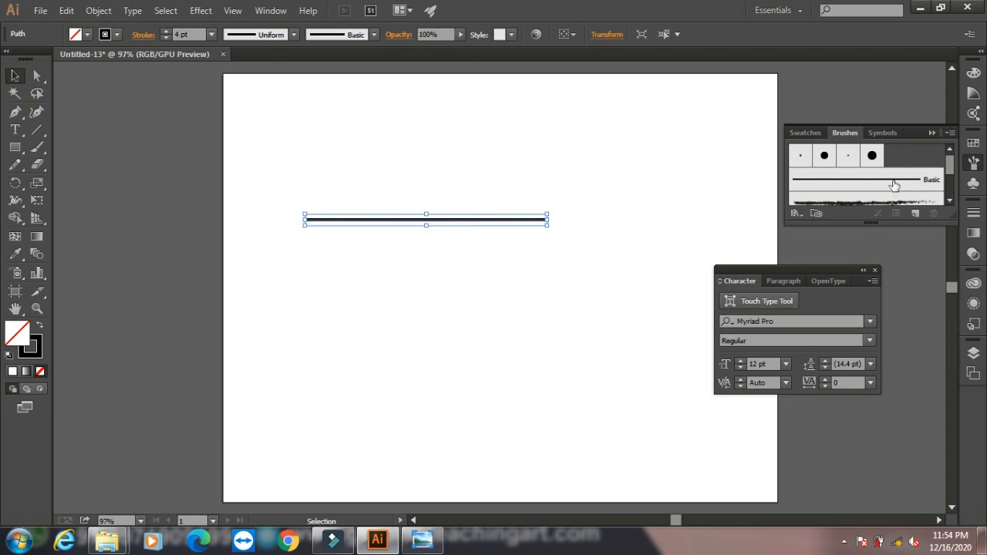
left_click(877, 274)
left_click(875, 270)
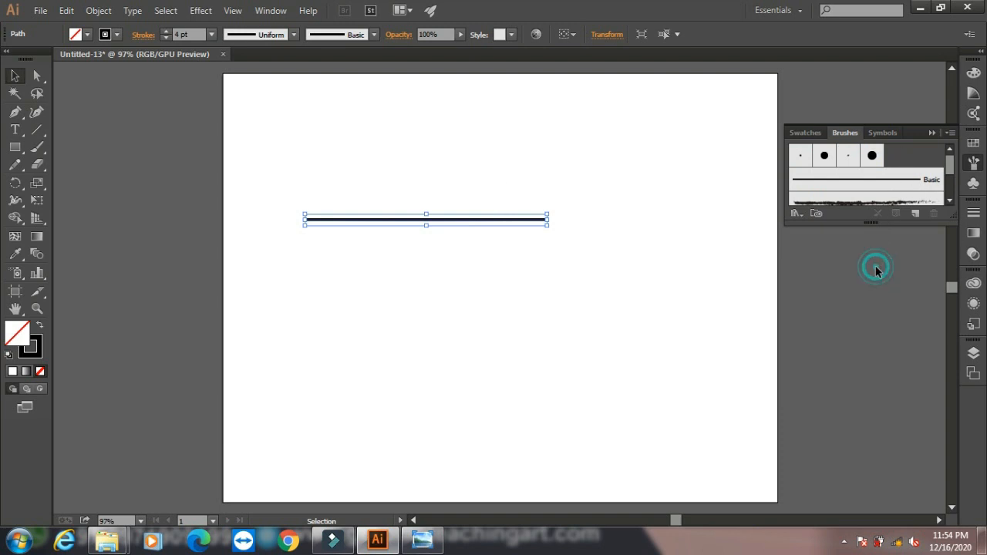
left_click(794, 214)
mouse_move(819, 262)
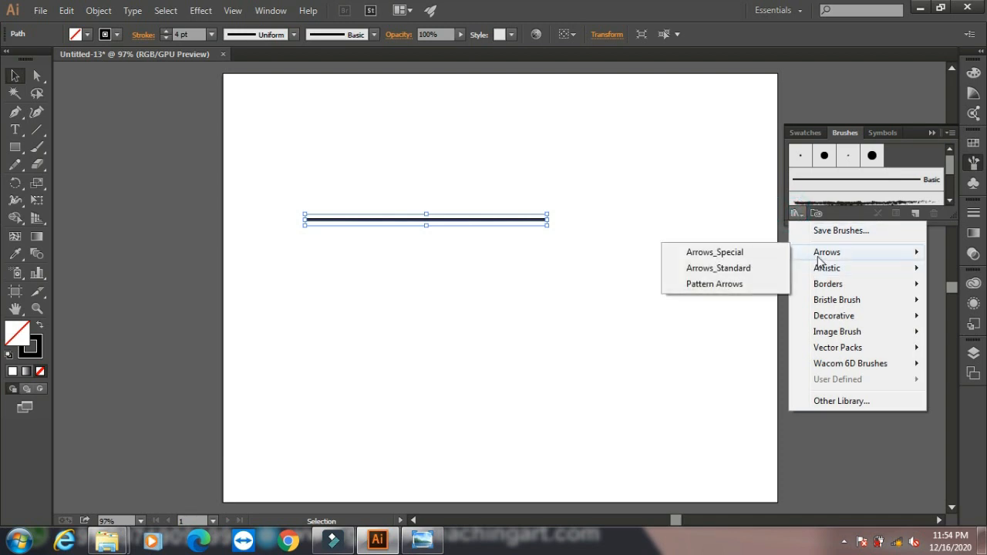
left_click(740, 254)
left_click_drag(507, 331, 503, 501)
mouse_move(484, 229)
left_mouse_down()
mouse_move(701, 153)
mouse_move(687, 92)
left_mouse_up()
left_click_drag(700, 366, 702, 486)
Try the first five Arrows_Special brushes on the line and settle on Arrow 2.06 with the separate triangular head
left_click(701, 126)
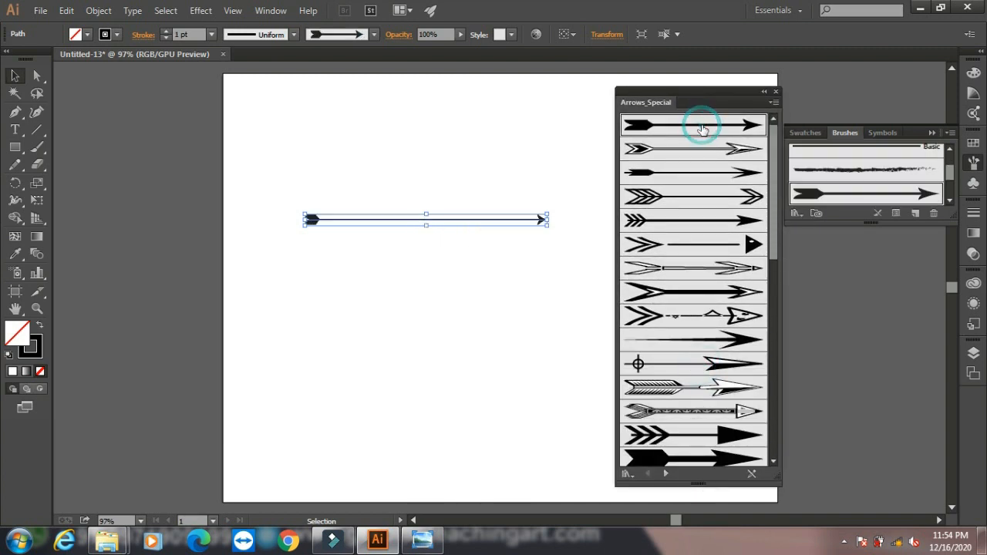
left_click(687, 149)
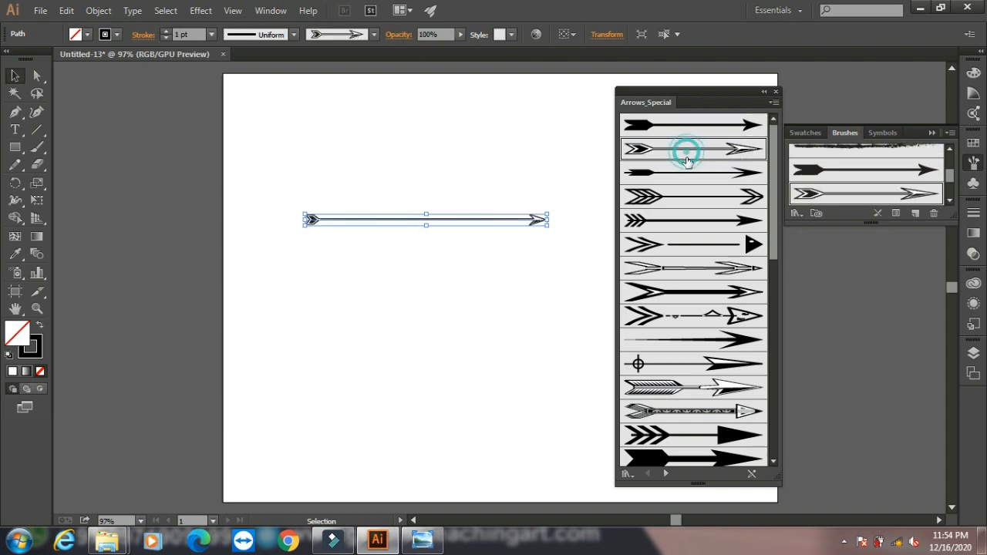
left_click(679, 179)
left_click(676, 199)
left_click(676, 222)
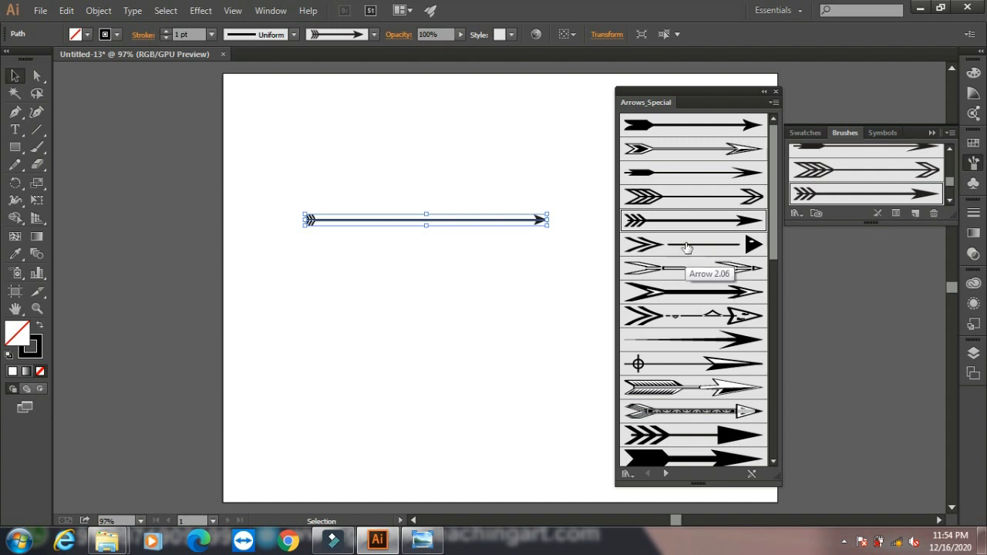
left_click(676, 245)
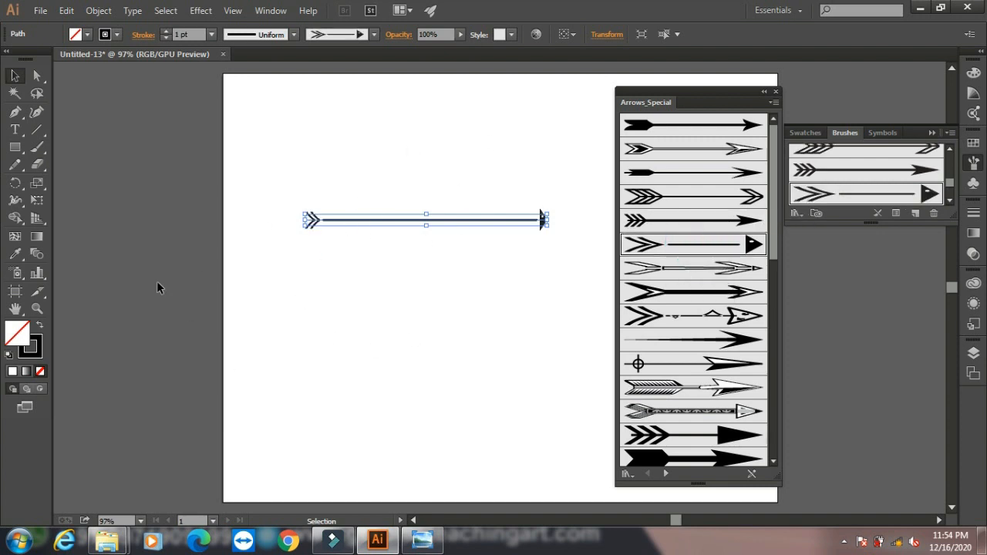
Change the arrow's stroke color to blue 1818EA
double_click(36, 351)
left_click(468, 185)
left_click(646, 178)
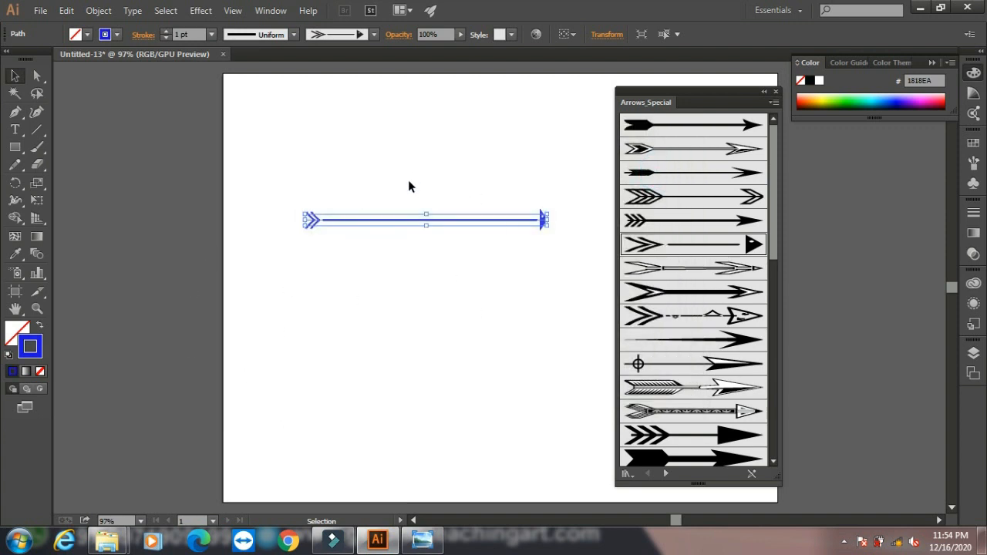
Place a copy of the blue arrow below the original and expand the appearance of the upper arrow
left_click_drag(368, 243, 368, 316)
left_click(352, 222)
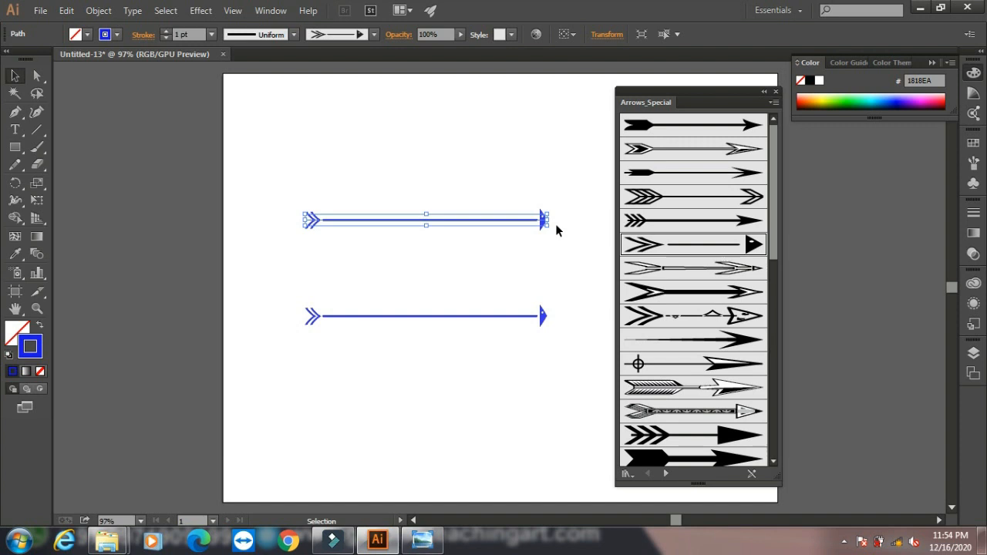
left_click(108, 12)
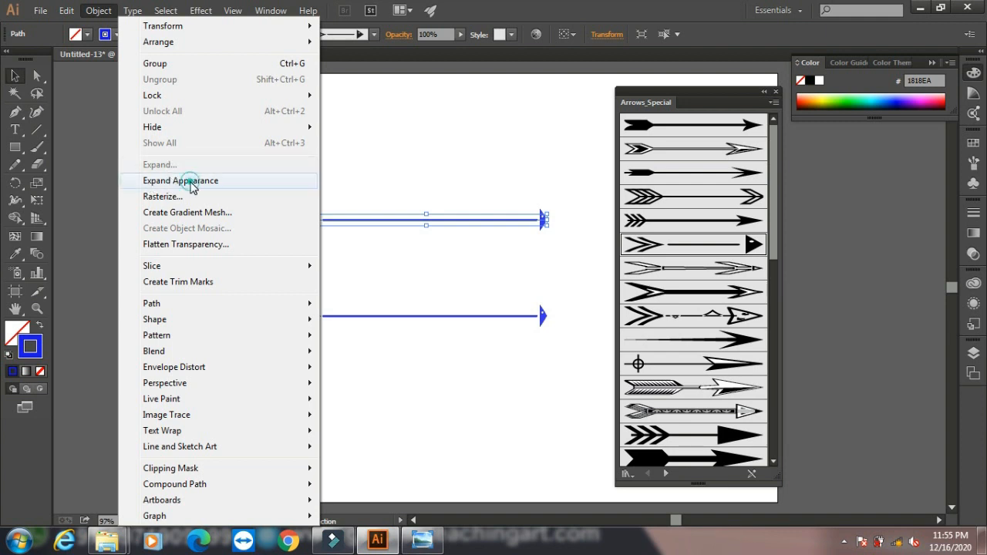
left_click(190, 183)
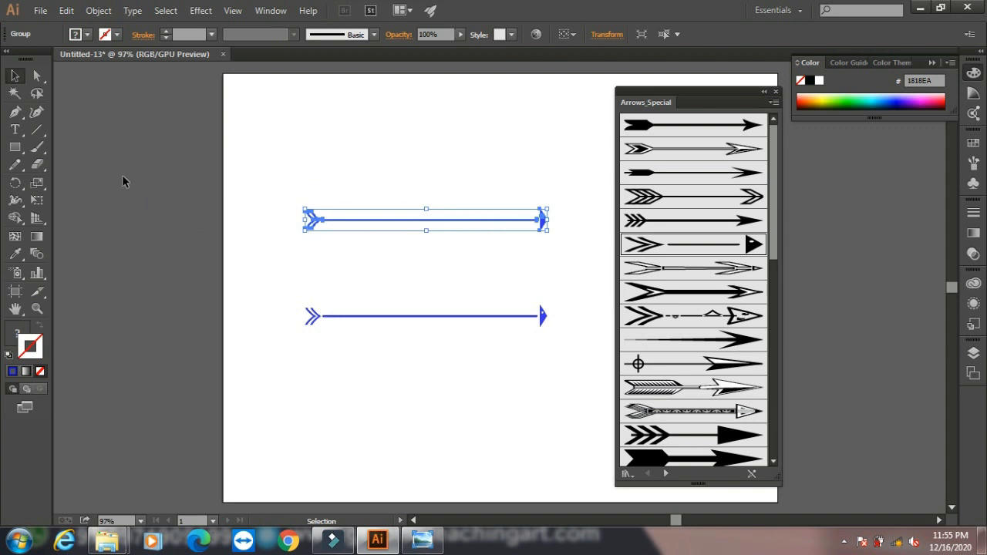
Lengthen the upper arrow's head by moving its tip anchor point outward to about X 473 px with Direct Selection
key("ctrl+equal")
key("ctrl+equal")
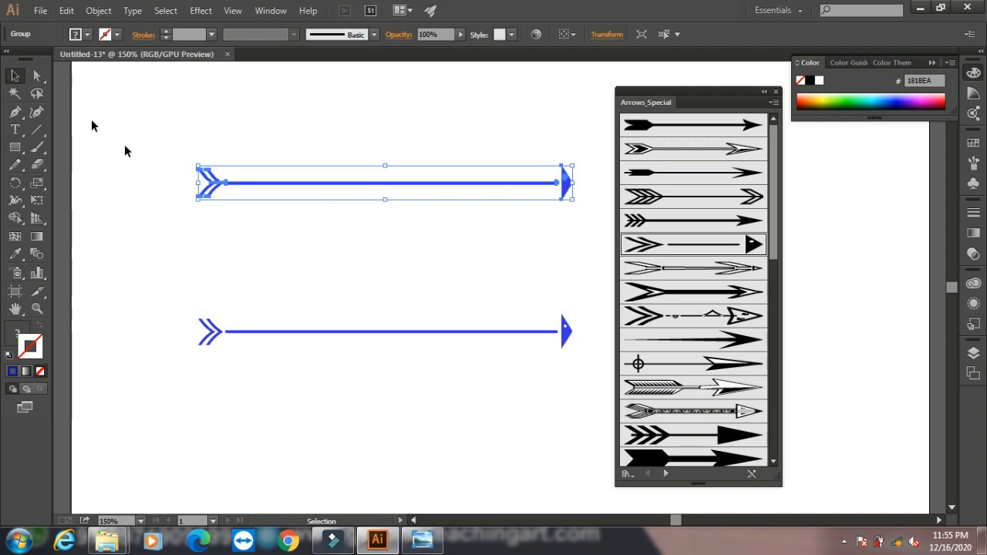
left_click(22, 76)
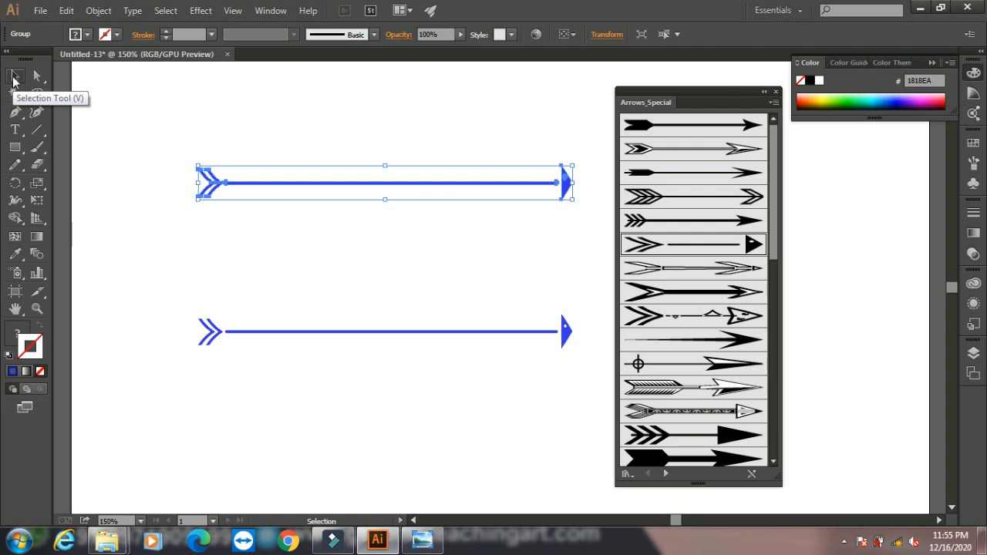
left_click_drag(40, 78, 128, 81)
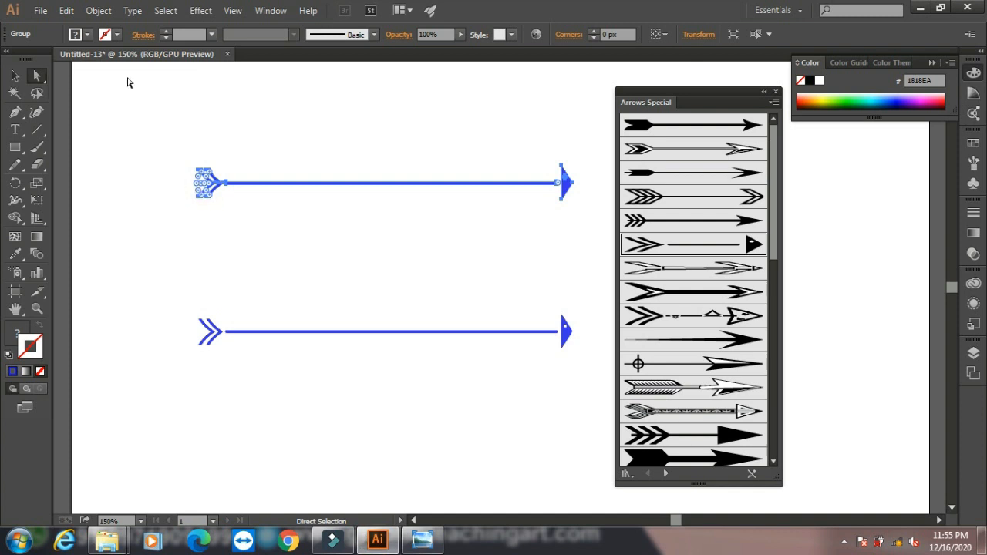
left_click(160, 137)
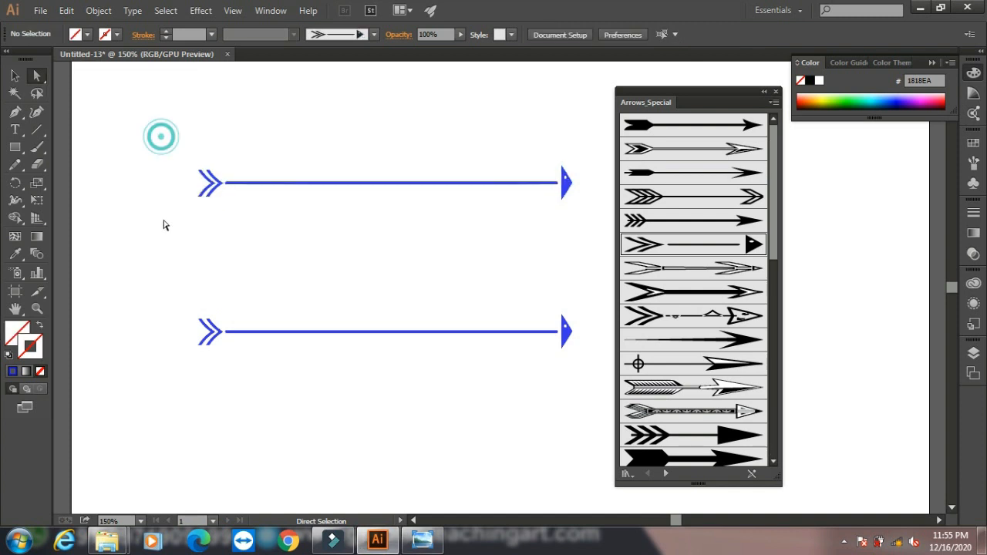
left_click(206, 182)
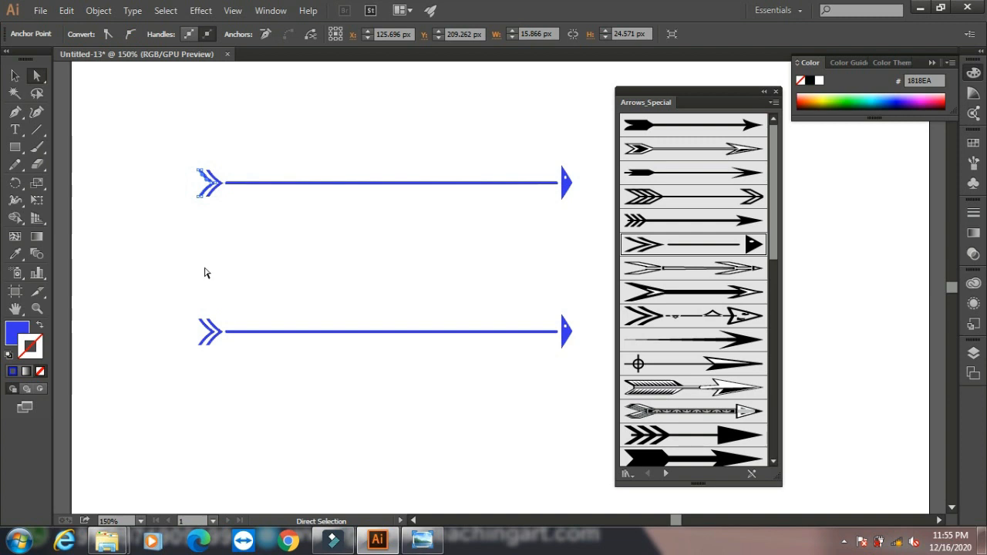
left_click(564, 189)
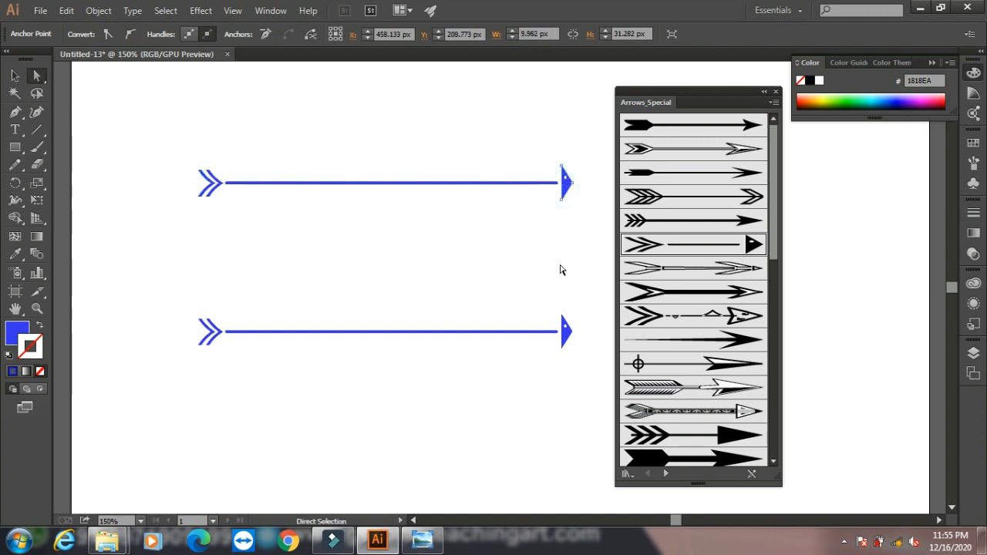
left_click_drag(571, 183, 584, 182)
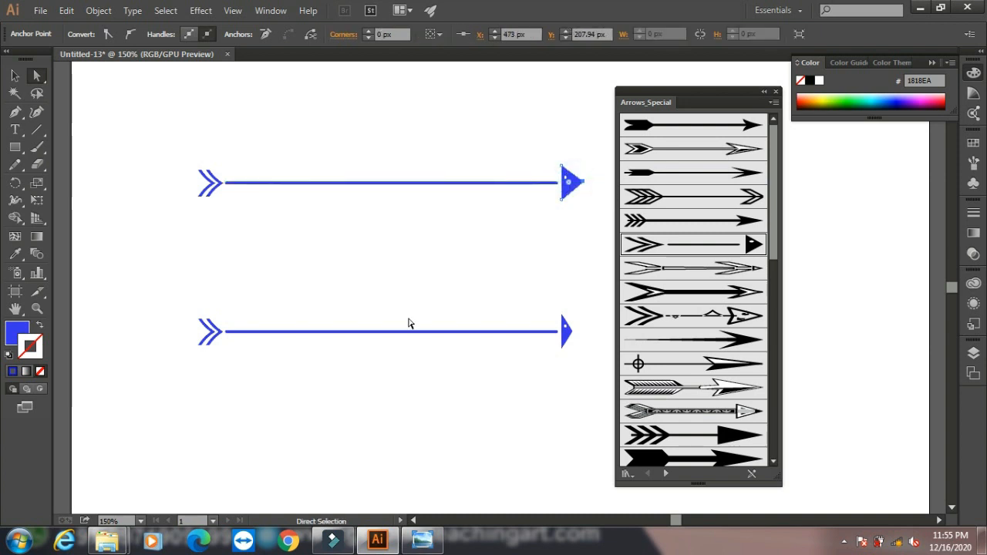
Move the upper arrow's head slightly away from the shaft using the Group Selection tool
left_click(35, 79)
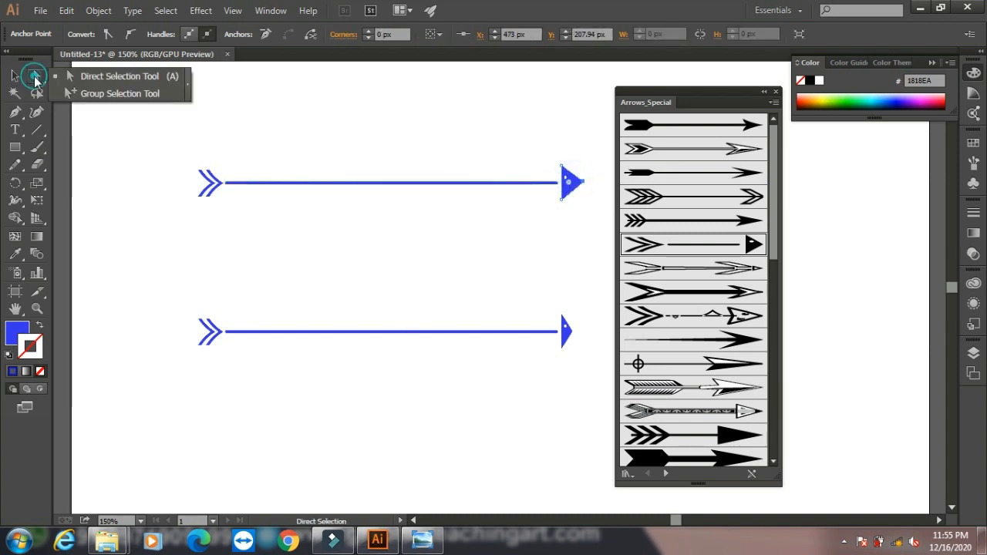
left_click(77, 94)
left_click(531, 137)
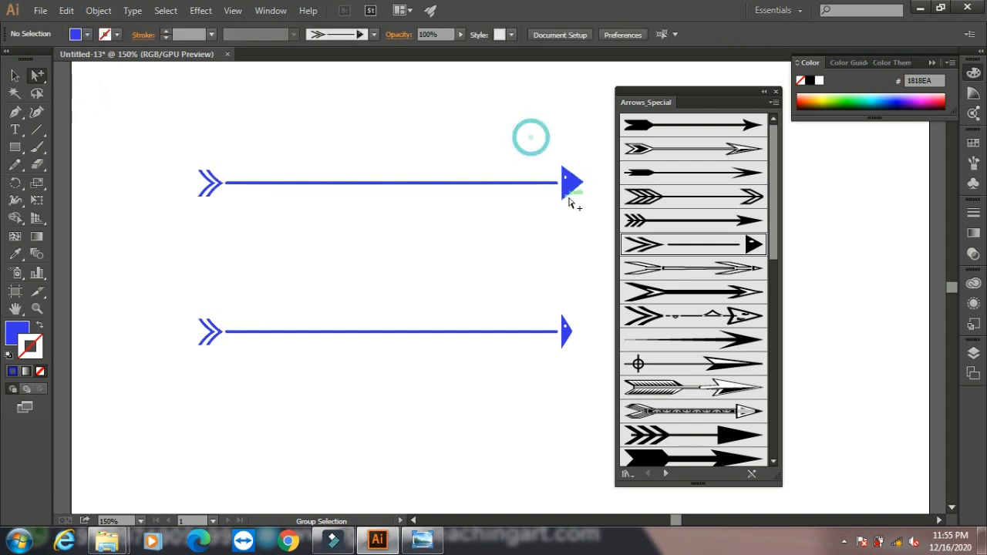
mouse_move(573, 187)
left_mouse_down()
mouse_move(566, 254)
mouse_move(582, 195)
mouse_move(575, 183)
left_mouse_up()
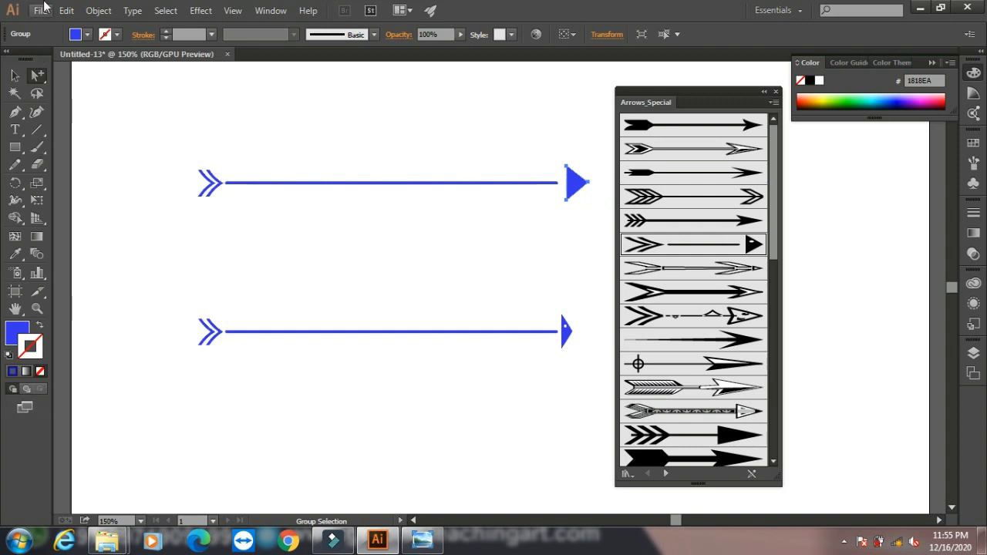
left_click(15, 75)
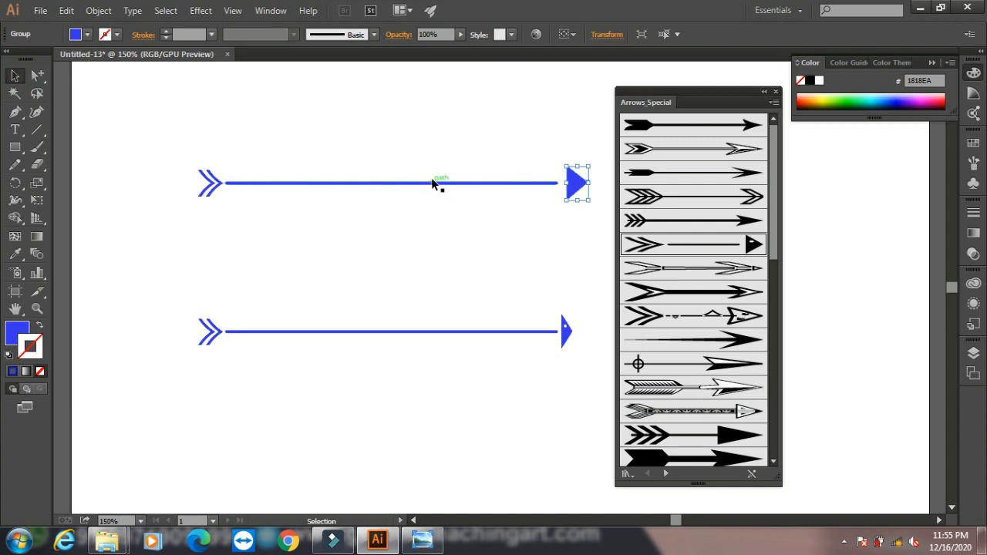
left_click(566, 331)
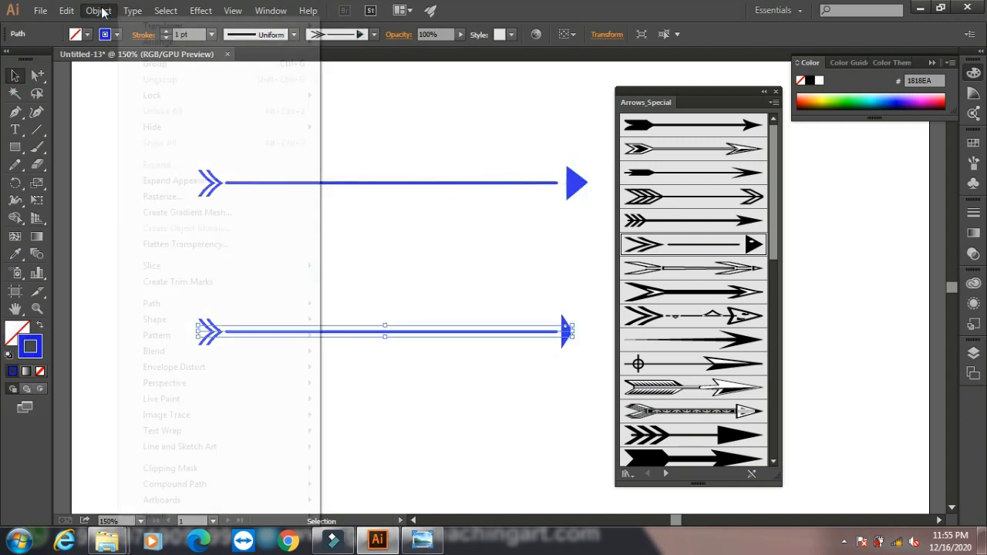
left_click(98, 10)
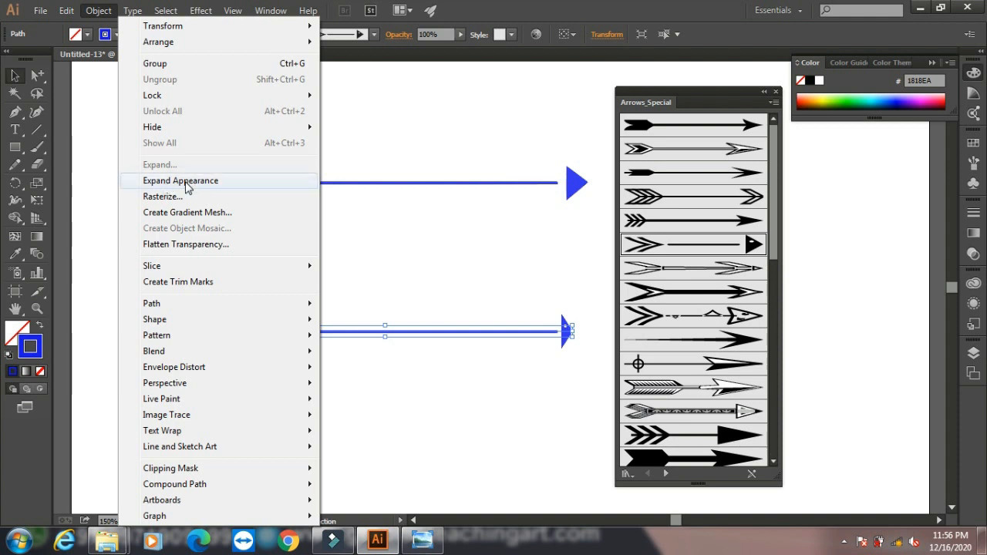
left_click(404, 131)
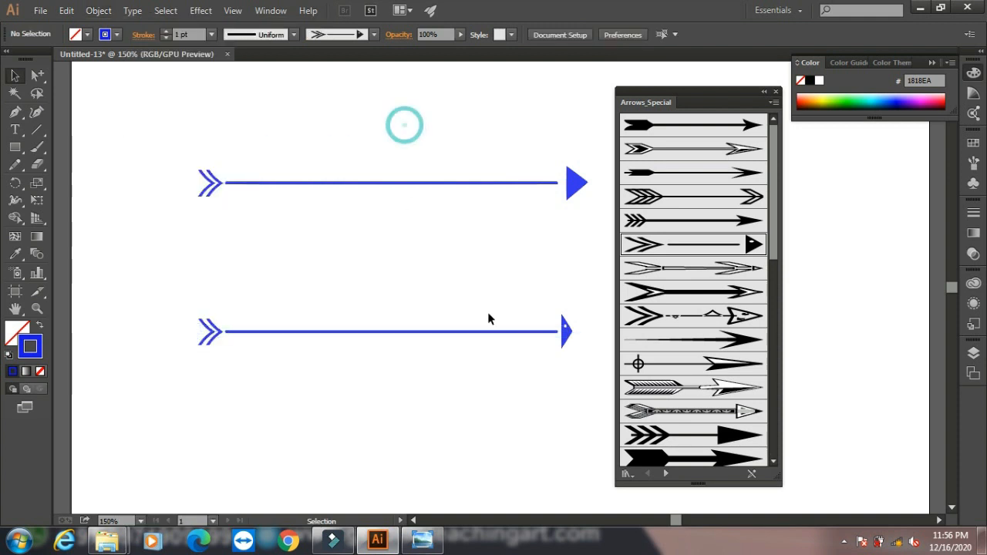
Try five more arrow brushes from the upper half of the Arrows_Special library on the lower arrow
left_click(568, 331)
left_click(704, 271)
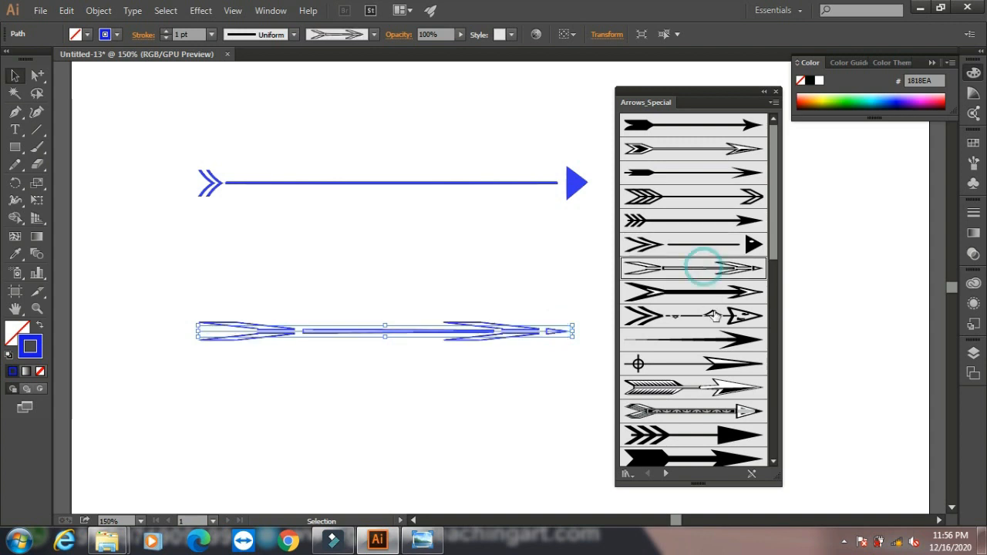
left_click(710, 296)
left_click(714, 340)
left_click(711, 387)
left_click(707, 415)
Try several brushes from the end of the Arrows_Special library on the lower arrow, finishing with the tapered white arrow outlined in black
left_click_drag(775, 194, 778, 401)
left_click(698, 333)
left_click(700, 356)
left_click(694, 381)
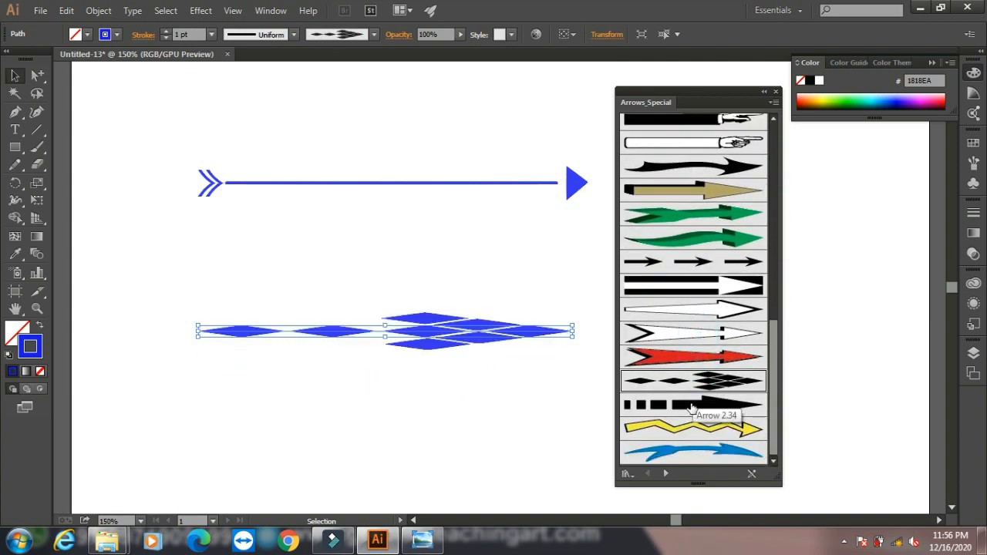
left_click(691, 407)
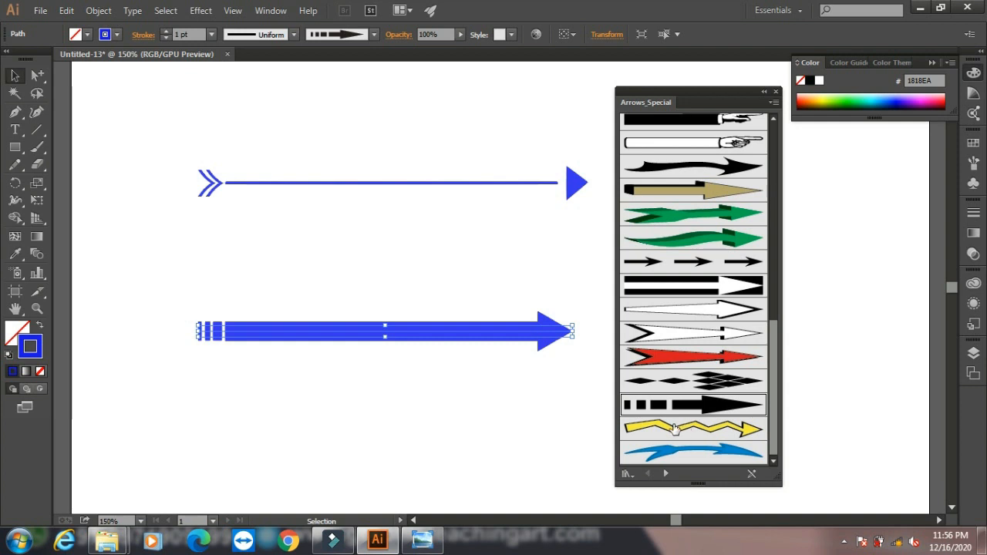
left_click(714, 241)
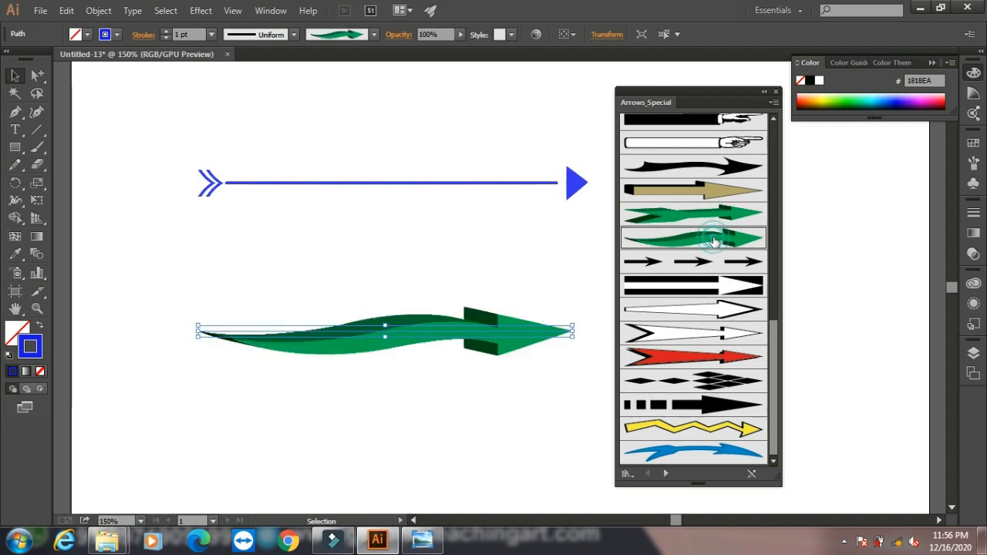
left_click(708, 191)
left_click(696, 308)
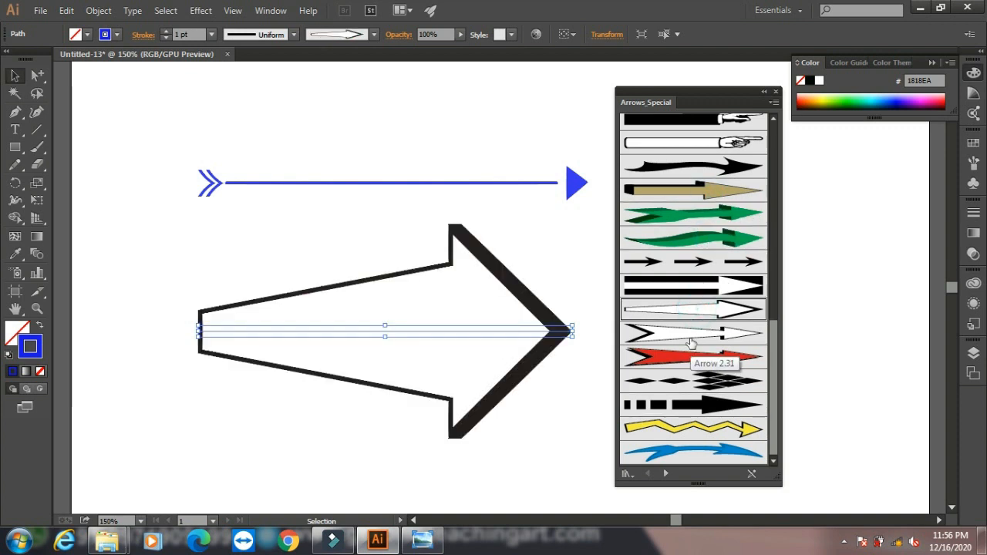
Try the white and red forked-tail arrow brushes on the lower arrow and browse the available brush library categories
left_click(692, 334)
left_click(690, 357)
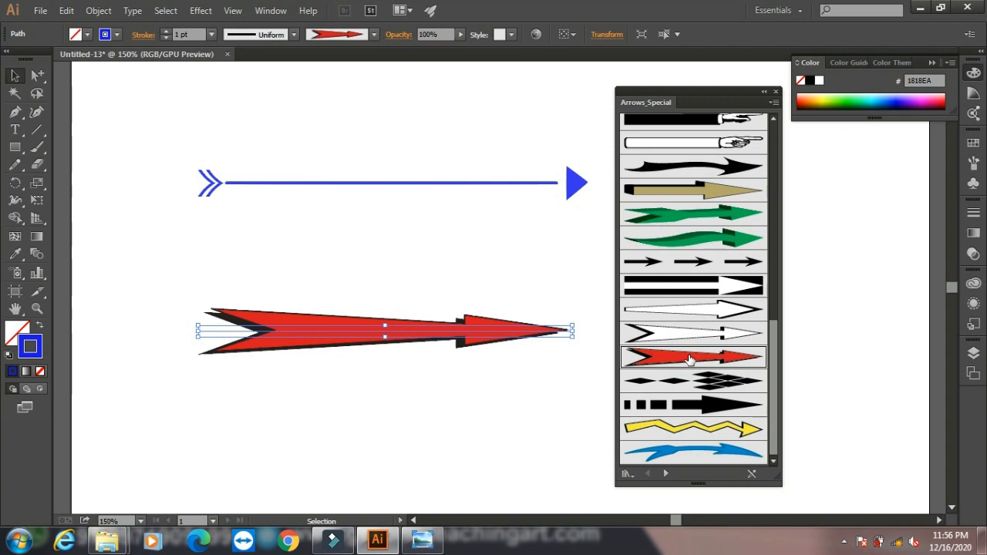
left_click(627, 473)
mouse_move(665, 326)
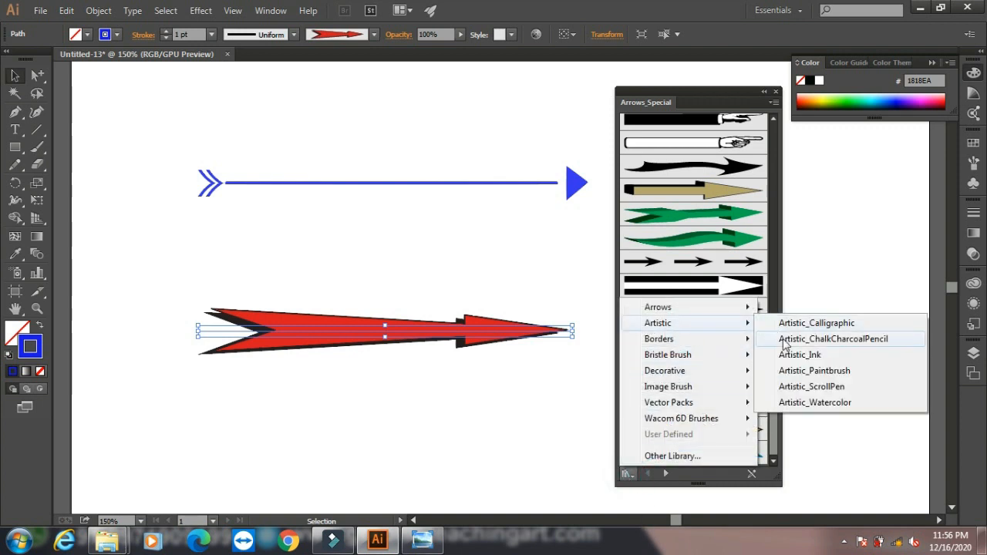
Load the Arrows_Standard brush library and try four of its solid arrow brushes on the lower arrow
left_click(665, 474)
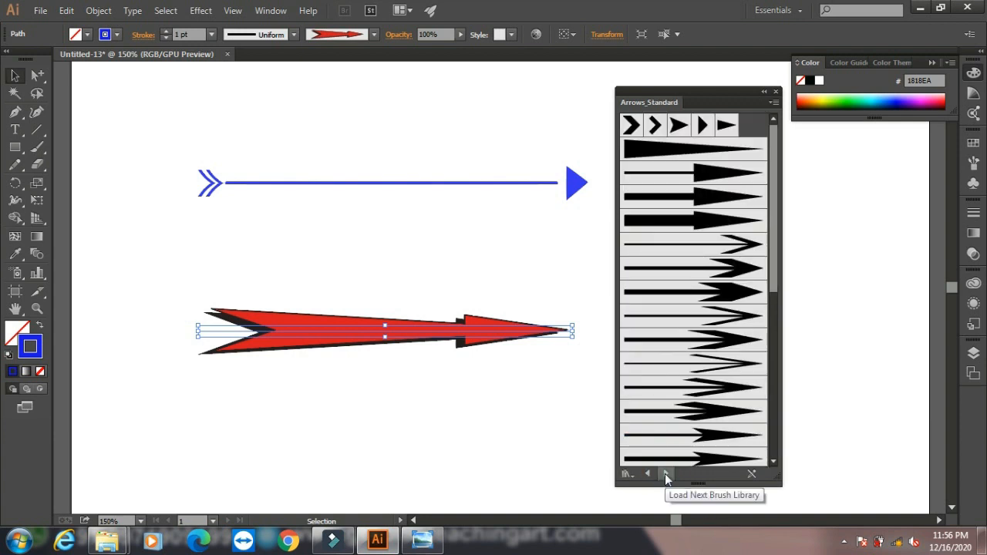
left_click(694, 149)
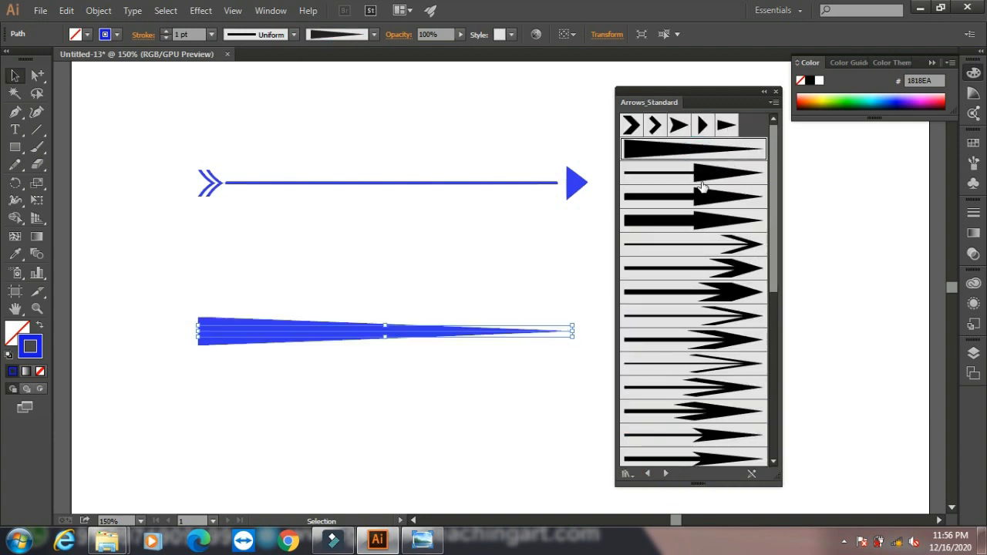
left_click(700, 174)
left_click(700, 218)
left_click(703, 285)
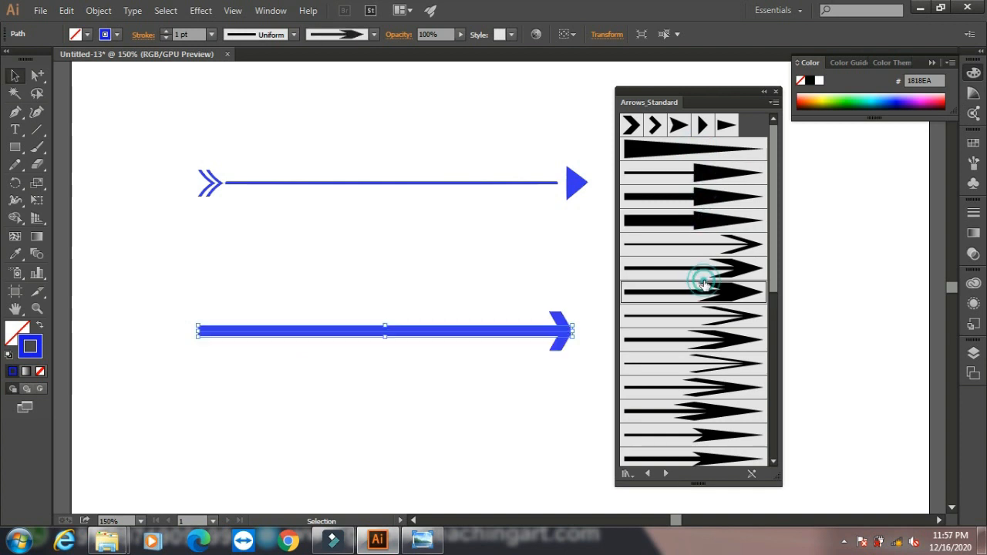
Apply the first pinwheel ornament brush from the Pattern Arrows library to the lower arrow and delete the upper arrow
left_click(665, 473)
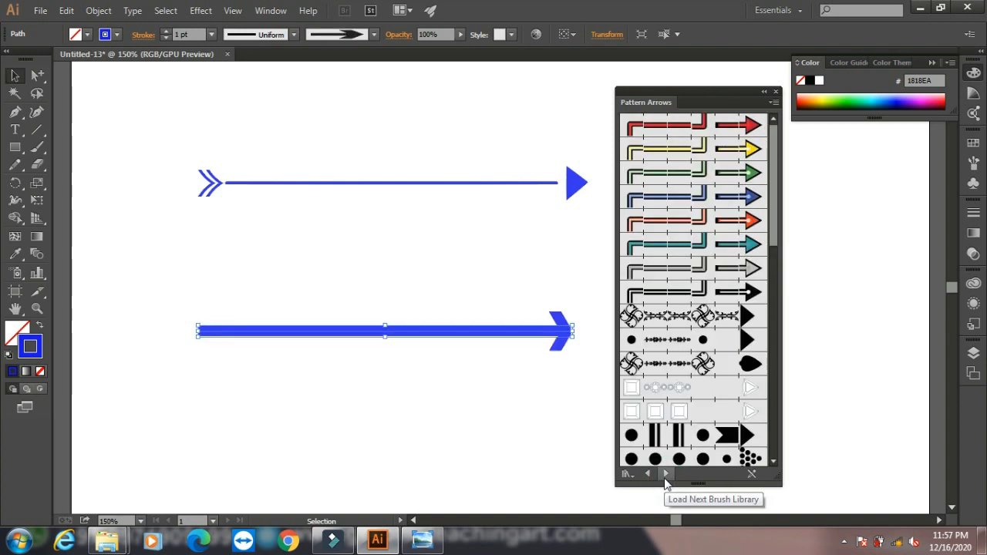
left_click(688, 318)
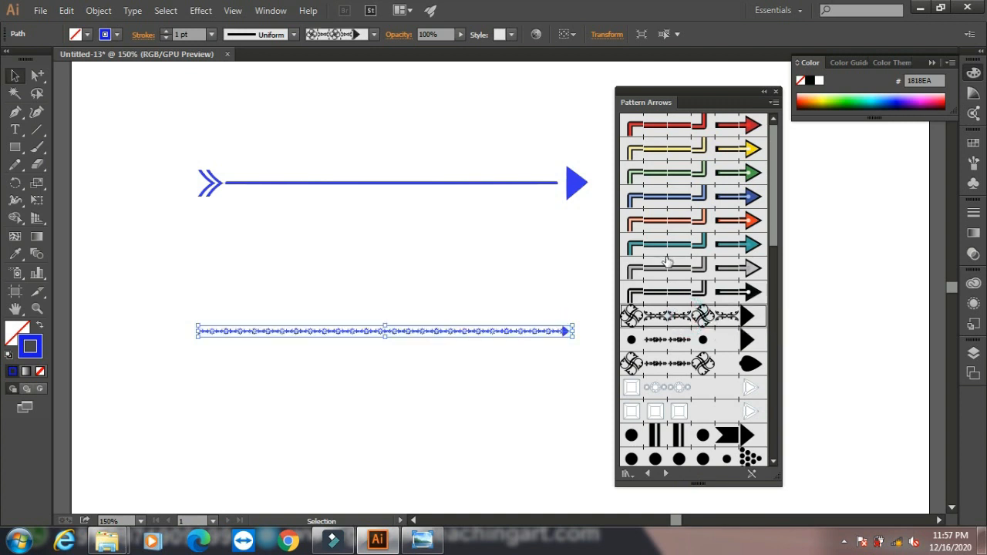
left_click_drag(156, 129, 593, 249)
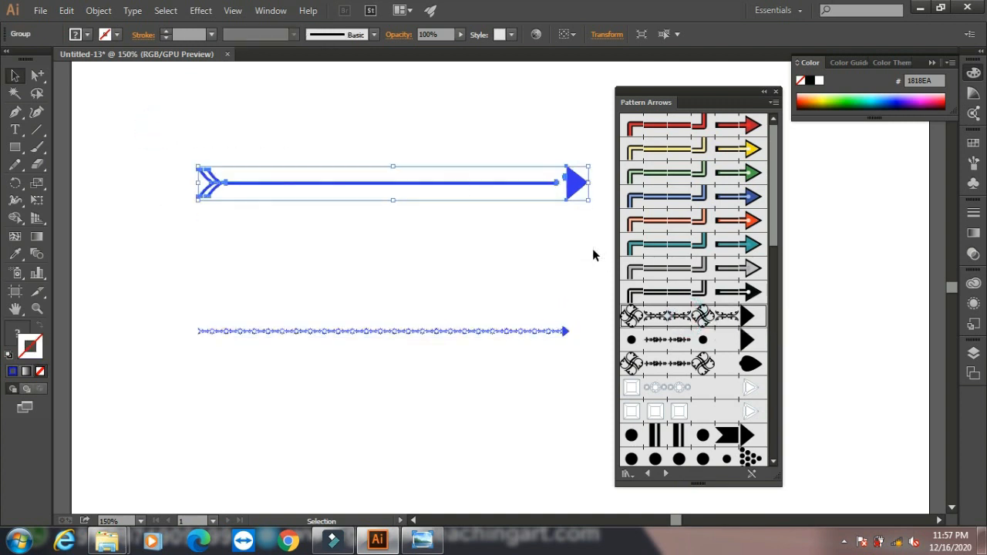
key("Delete")
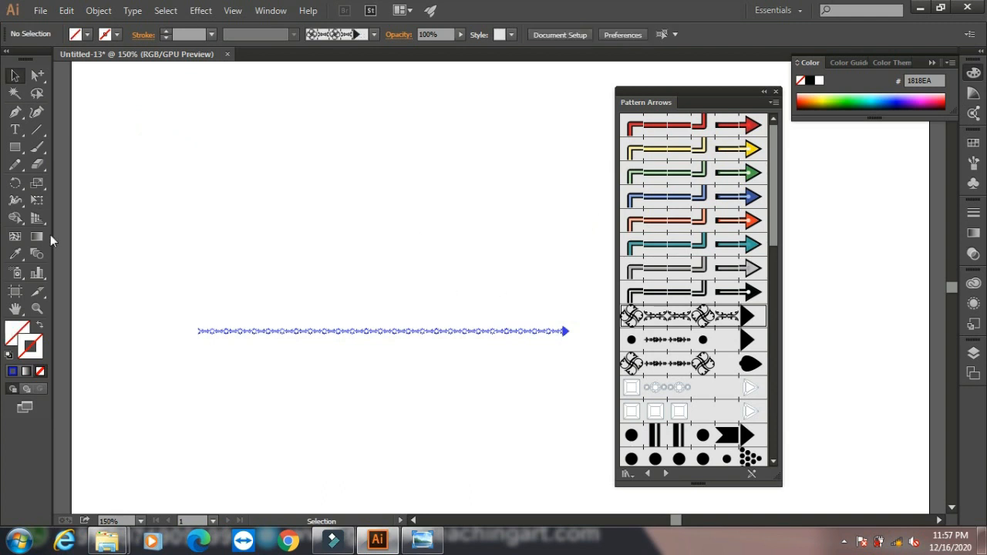
Draw a rectangle about 400 by 165 px in the empty area above the ornamented line
left_click(14, 146)
mouse_move(119, 105)
left_mouse_down()
mouse_move(242, 203)
mouse_move(554, 285)
left_mouse_up()
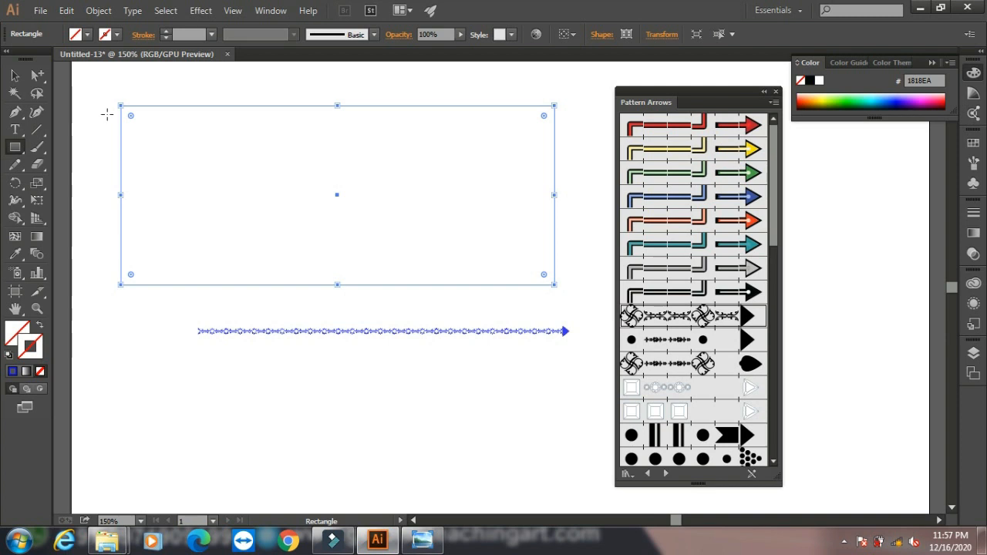
left_click(14, 75)
Apply the first pinwheel ornament pattern brush to the rectangle and set its stroke weight to 3 pt
left_click(683, 328)
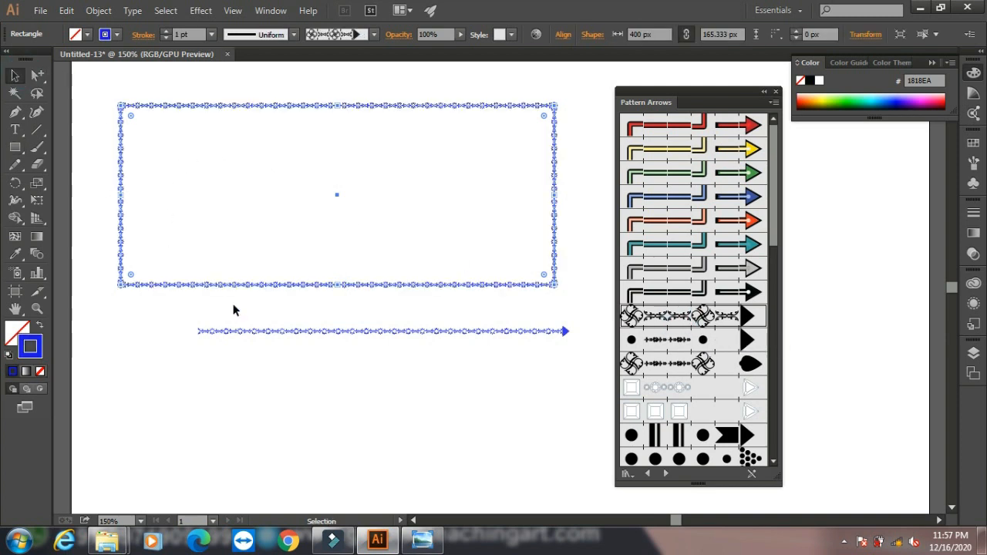
left_click(166, 35)
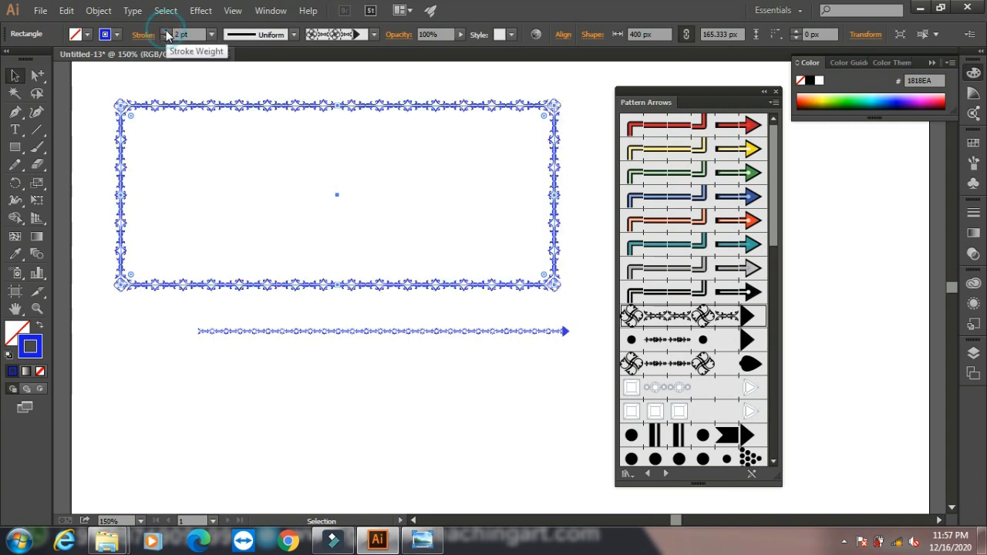
left_click(166, 34)
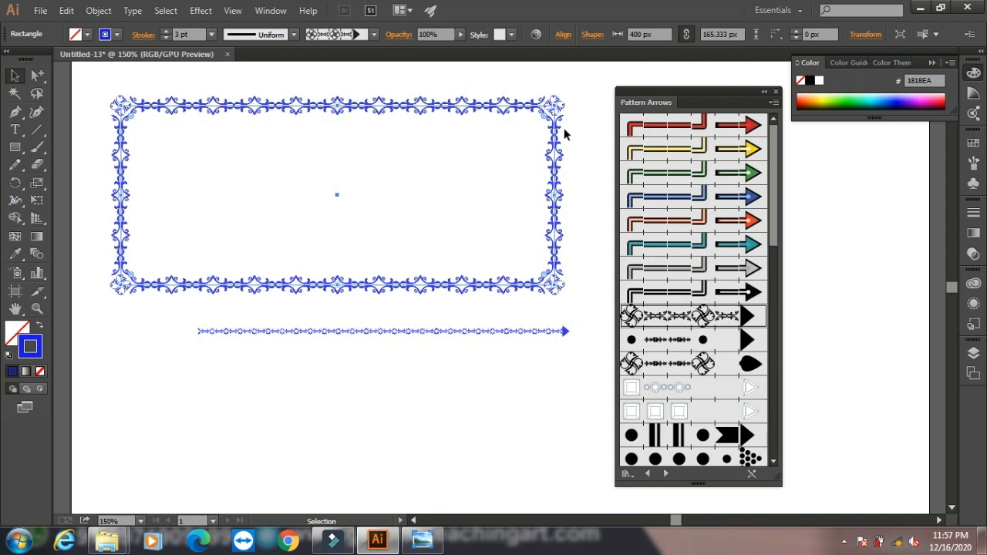
Try the rounded-tip pinwheel and outlined-squares pattern brushes on the rectangle and look through the rest of Pattern Arrows
left_click(710, 363)
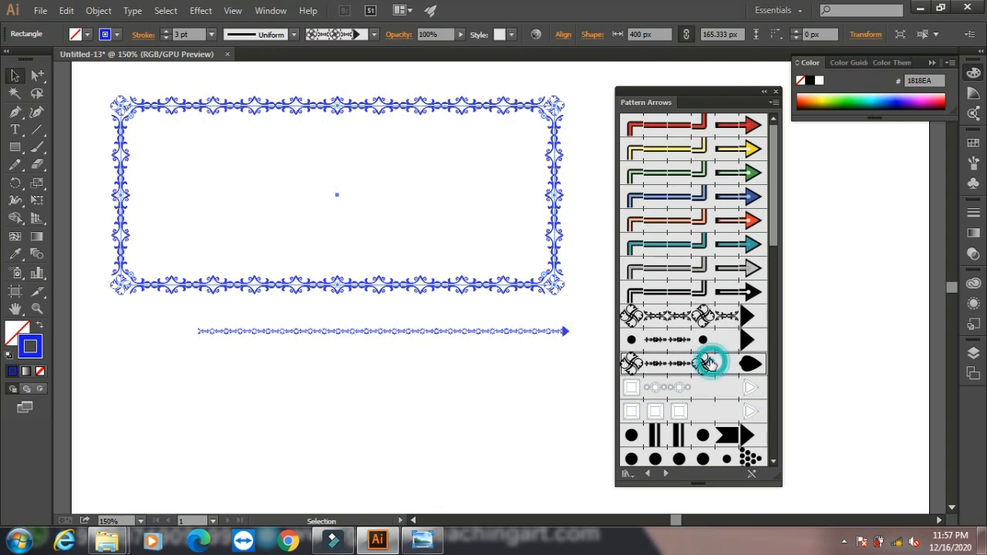
left_click(692, 411)
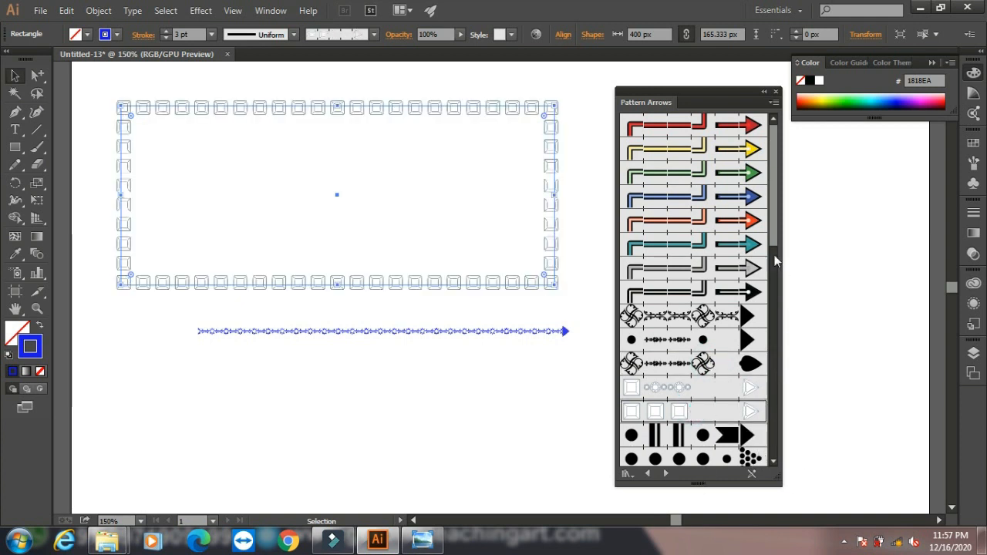
left_click_drag(775, 262, 767, 446)
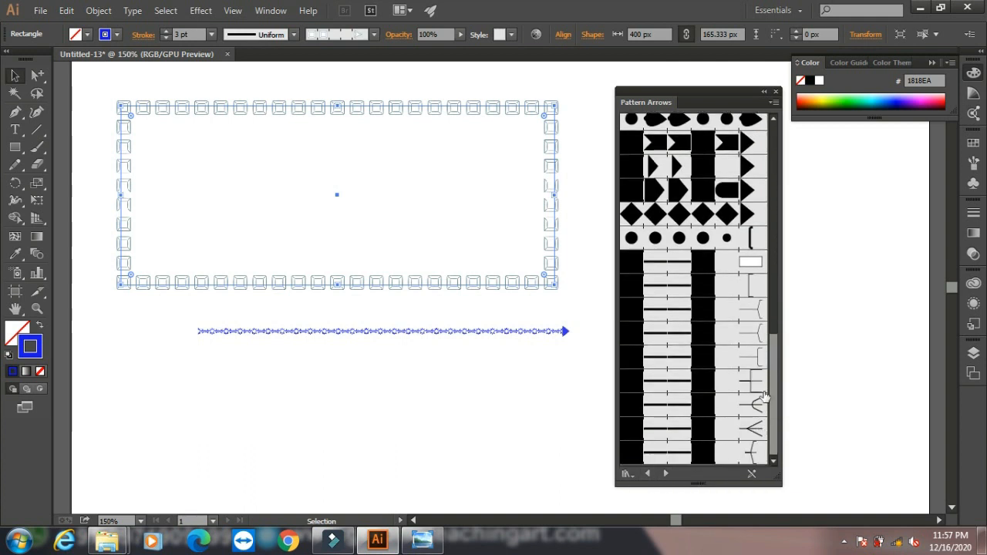
left_click_drag(774, 398, 782, 183)
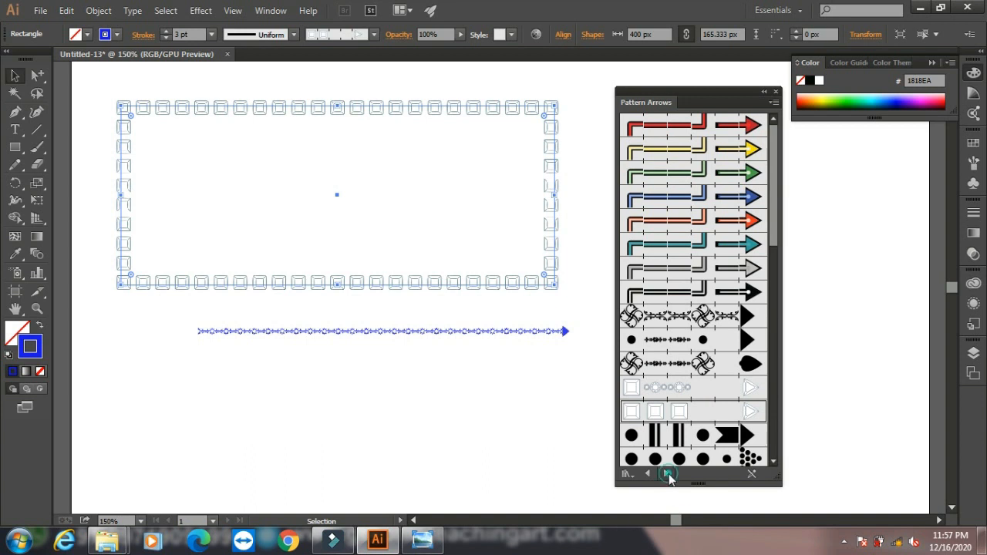
Load the Artistic_ChalkCharcoalPencil library and try Charcoal - Smooth and three rougher brushes on the rectangle
left_click(667, 474)
left_click(668, 474)
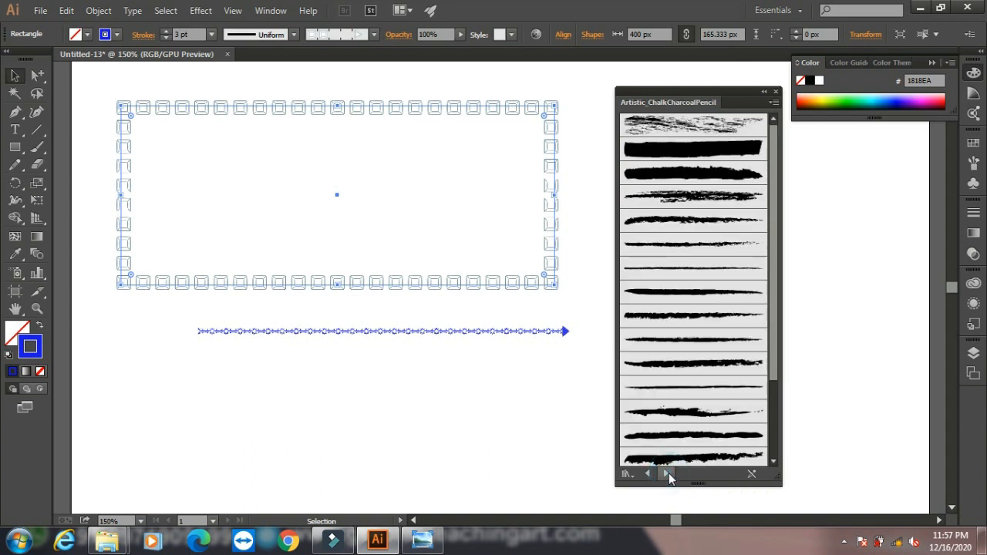
left_click(695, 293)
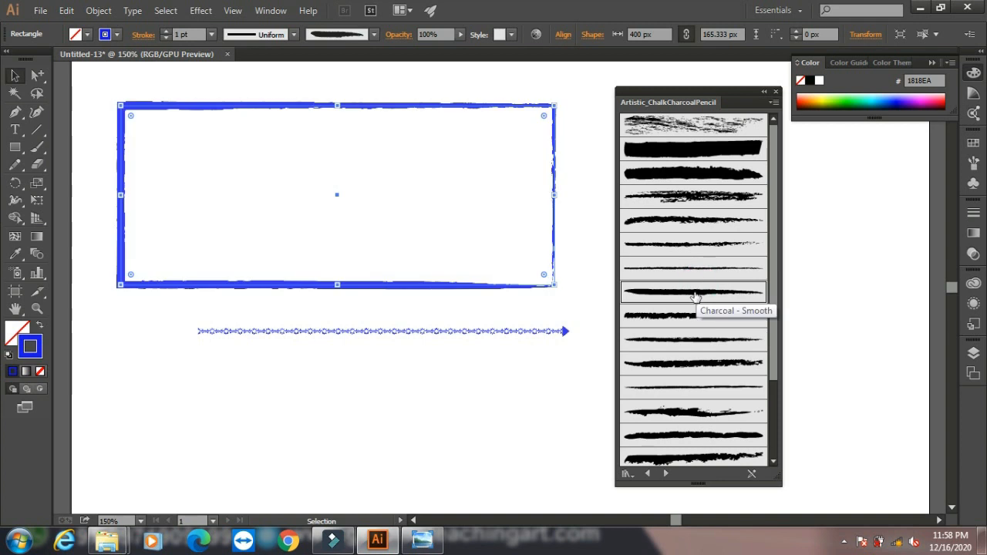
left_click(689, 323)
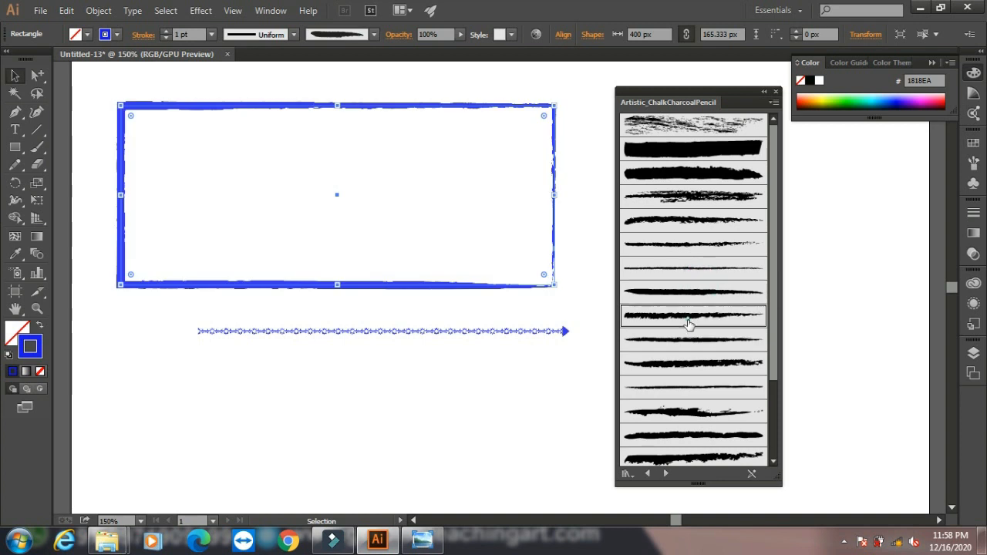
left_click(688, 363)
left_click_drag(777, 243, 779, 355)
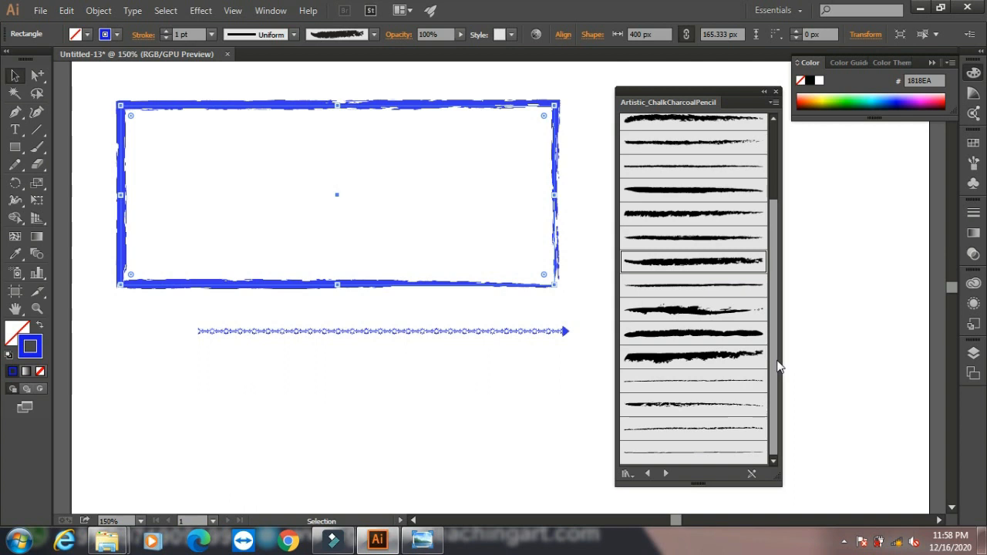
left_click(734, 362)
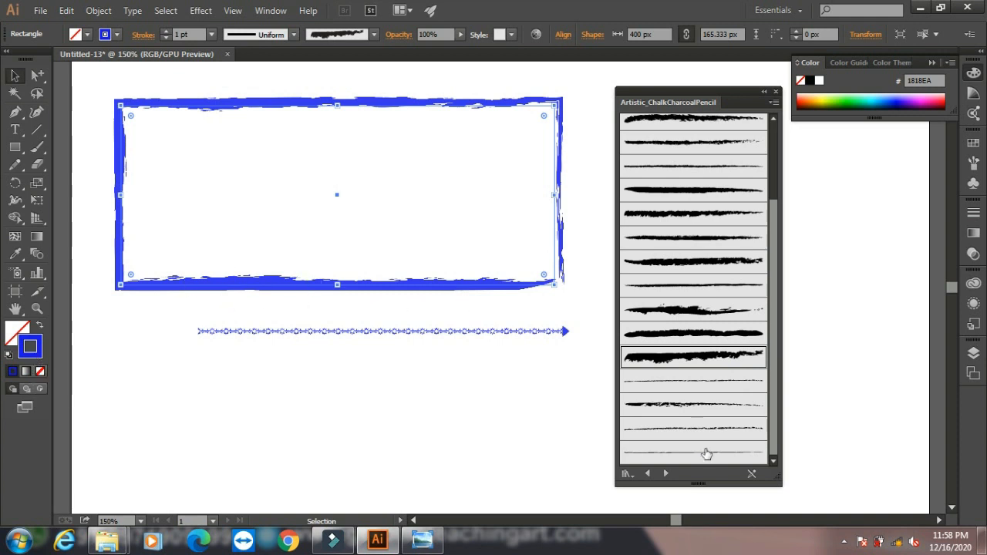
Load the Artistic_ScrollPen library and try three of its brushes on the rectangle, finishing with Scroll Pen 9
left_click(666, 473)
left_click(665, 473)
left_click(665, 474)
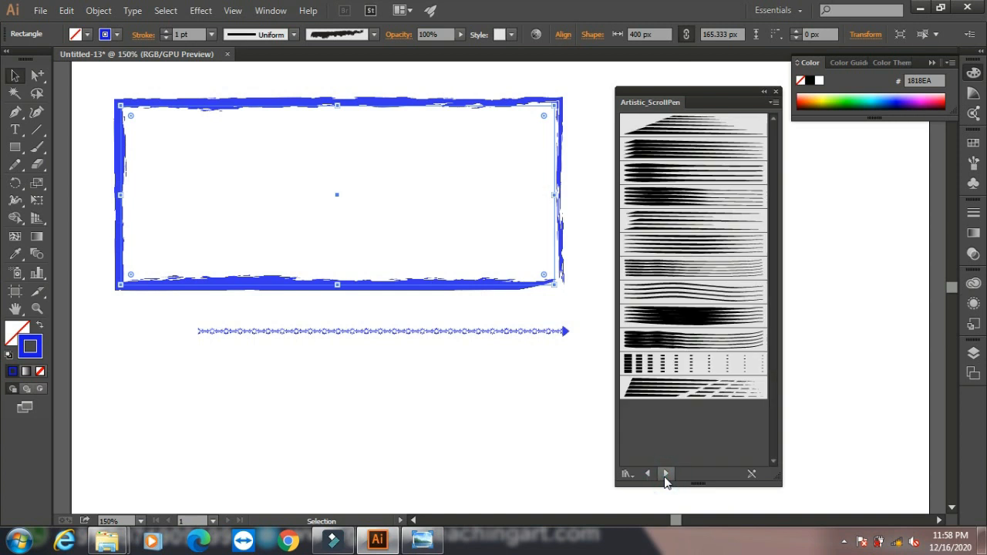
left_click(686, 195)
left_click(706, 179)
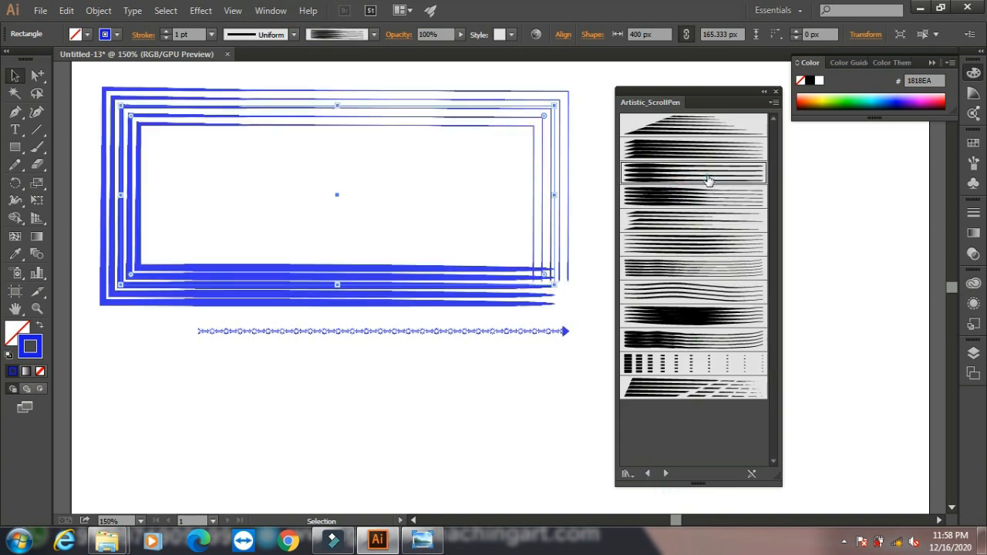
left_click(688, 316)
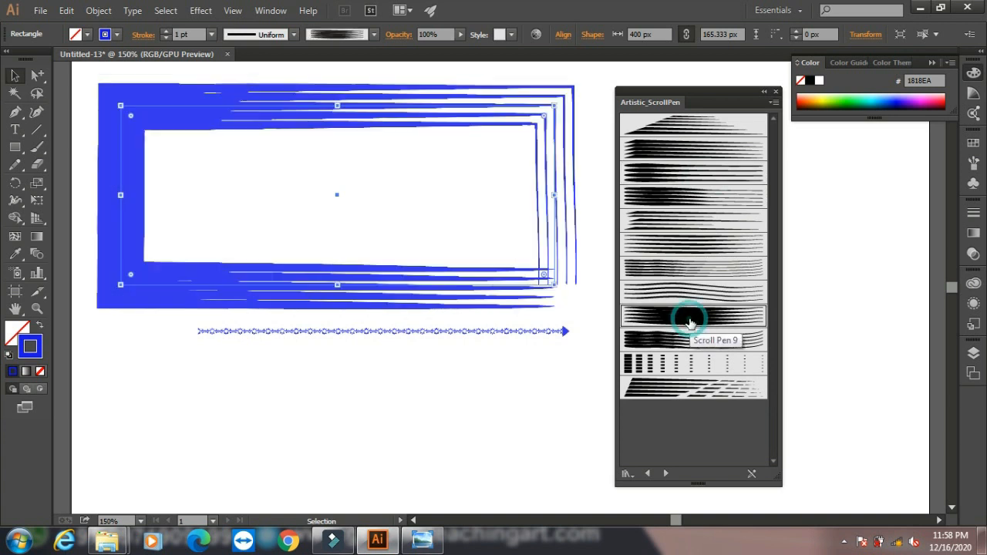
Move the rectangle down over the ornamented line and delete it
left_click_drag(225, 282, 232, 482)
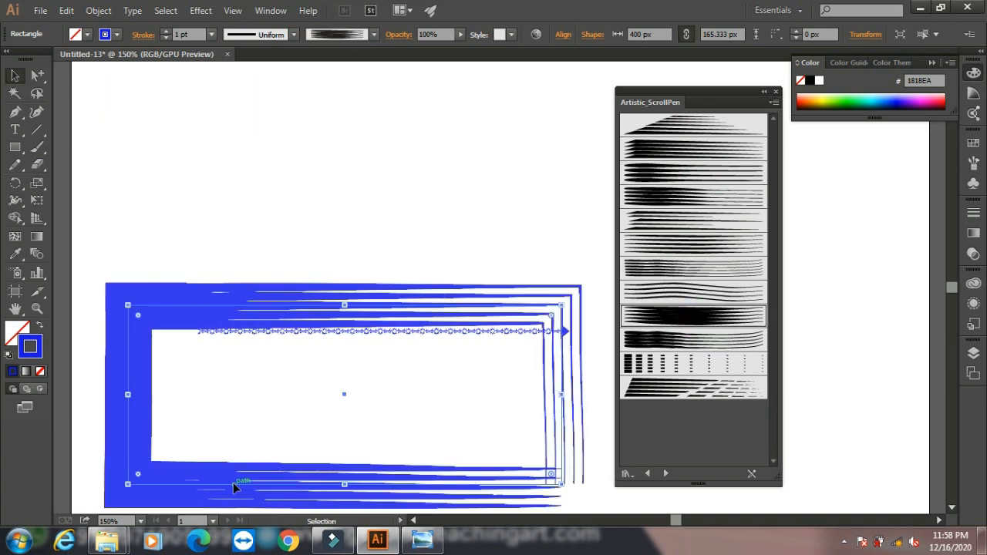
key("Delete")
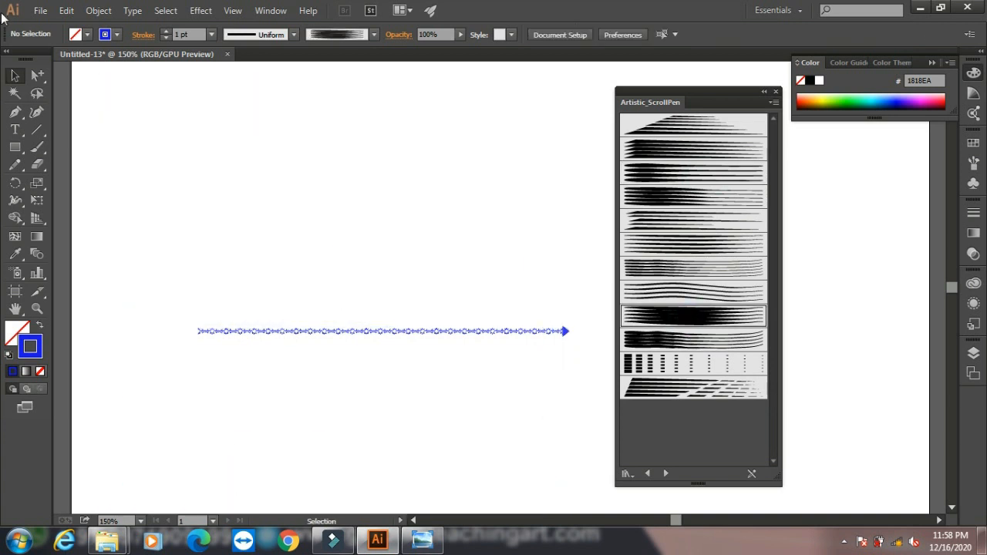
Draw an open two-point path above the ornamented line with the Pen tool, curving downward at its end
left_click(14, 111)
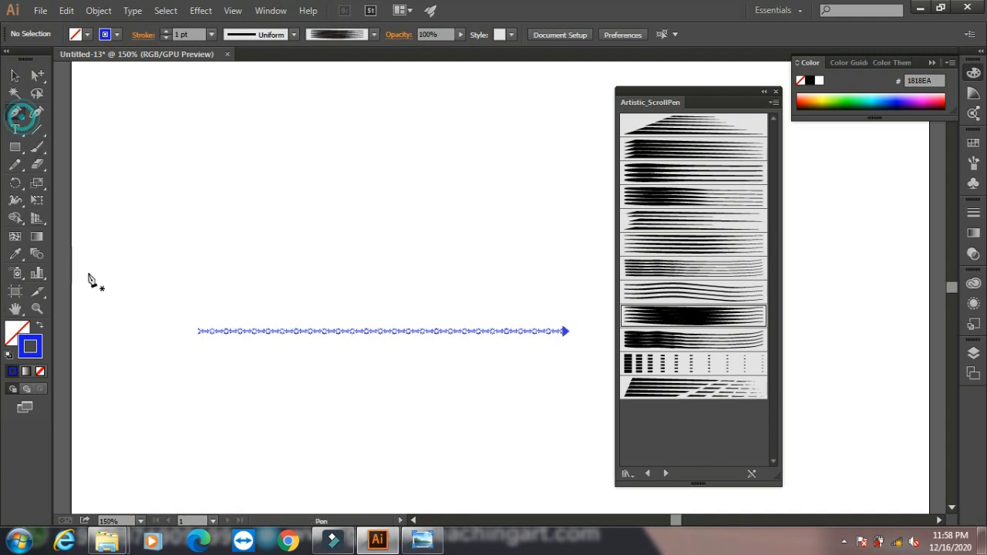
left_click(217, 136)
left_click_drag(404, 205, 439, 292)
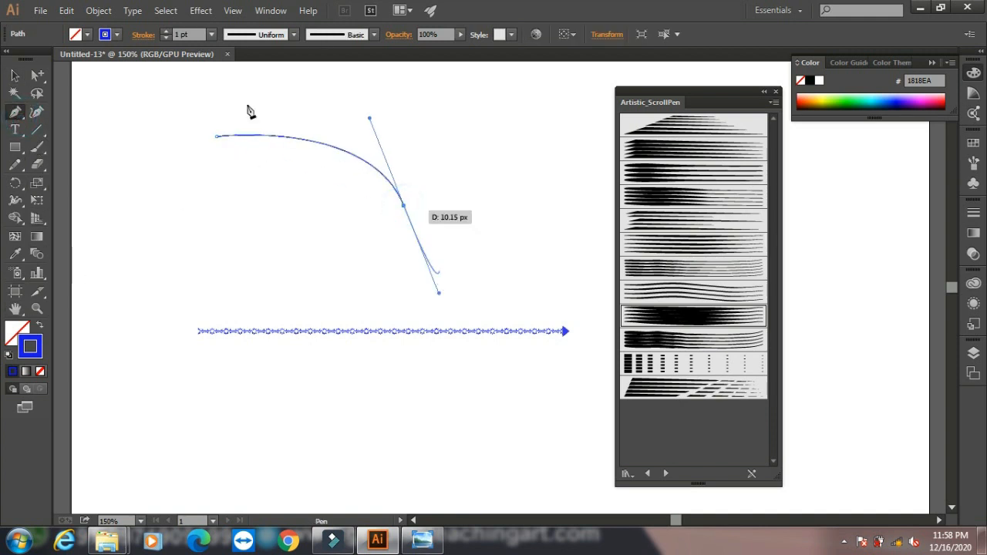
left_click(15, 75)
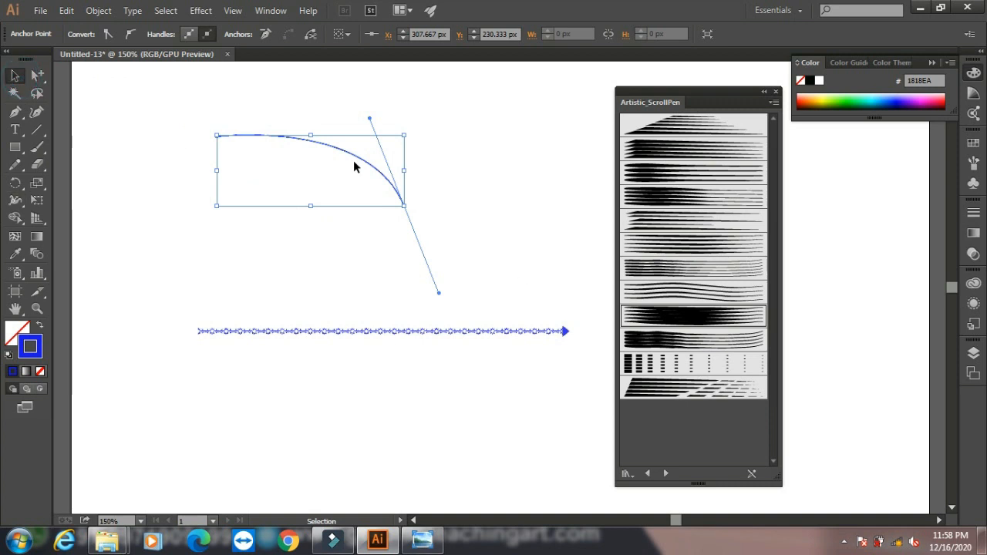
Apply the sixth Artistic_ScrollPen brush, with evenly spaced parallel lines, to the curved path and set its stroke weight to 0.5 pt
left_click(487, 187)
left_click(375, 169)
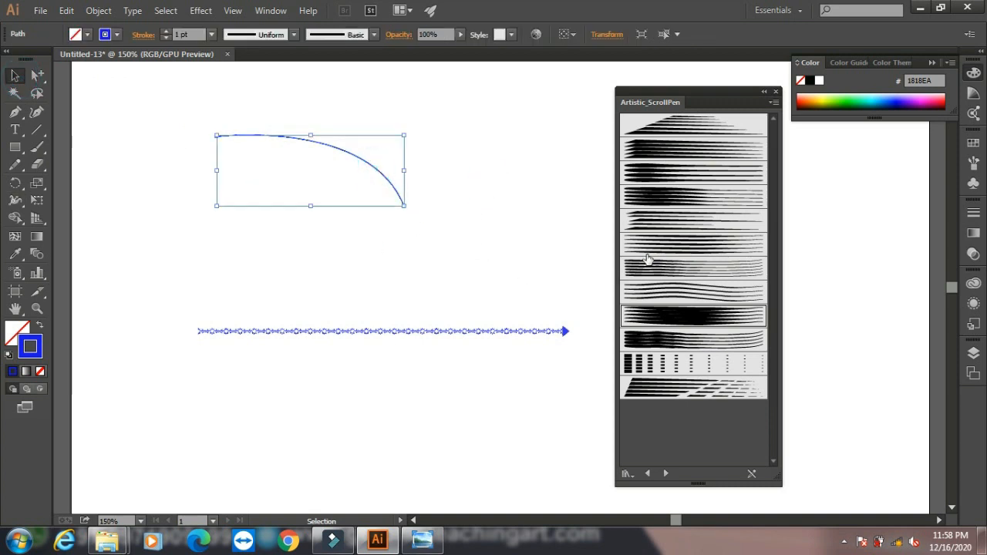
left_click(663, 248)
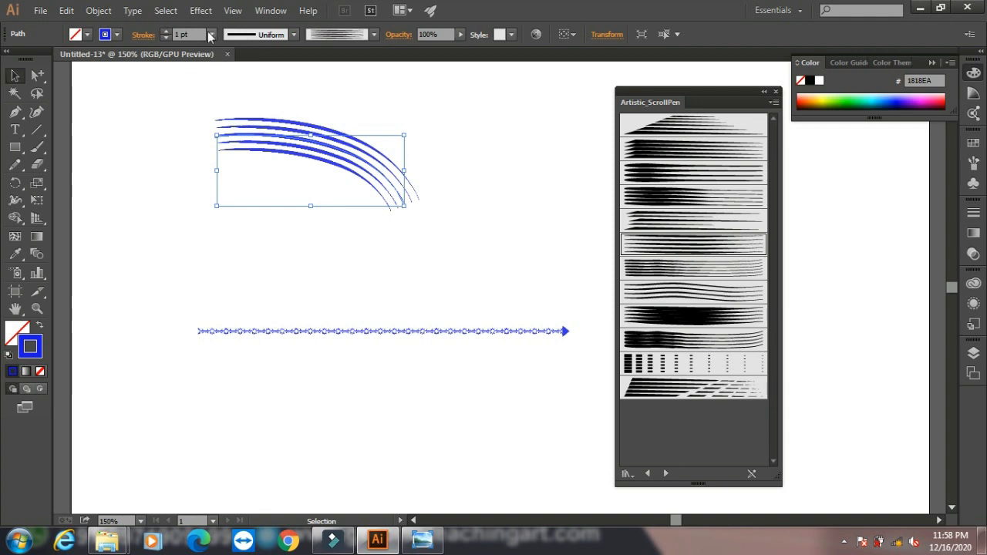
left_click(211, 34)
left_click(220, 66)
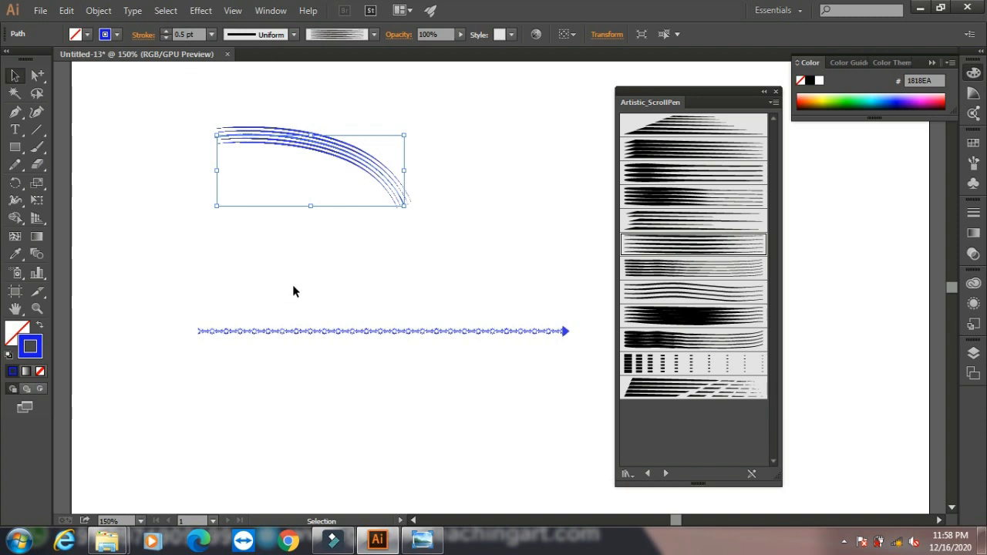
Set the curved path's stroke color to near-black 181819
double_click(31, 347)
left_click(311, 337)
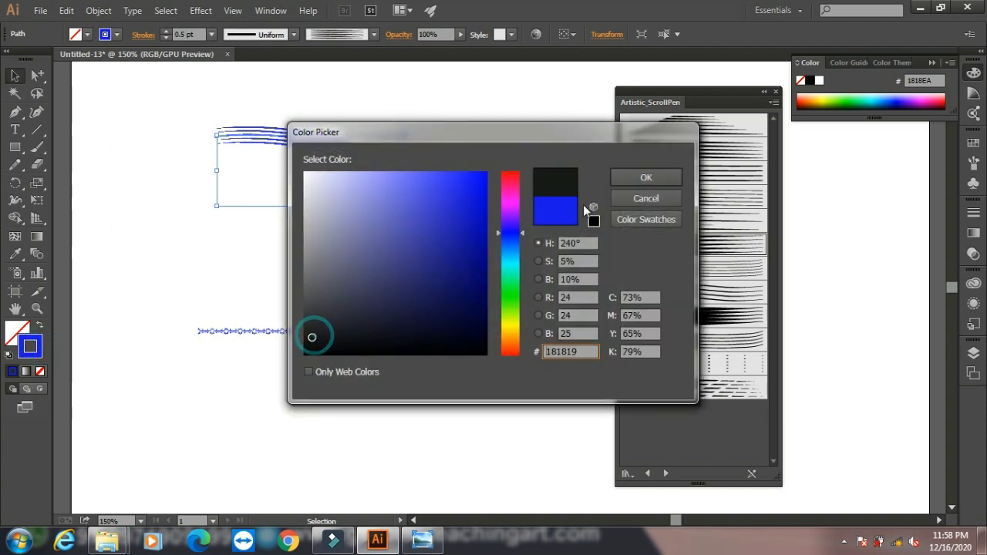
left_click(645, 179)
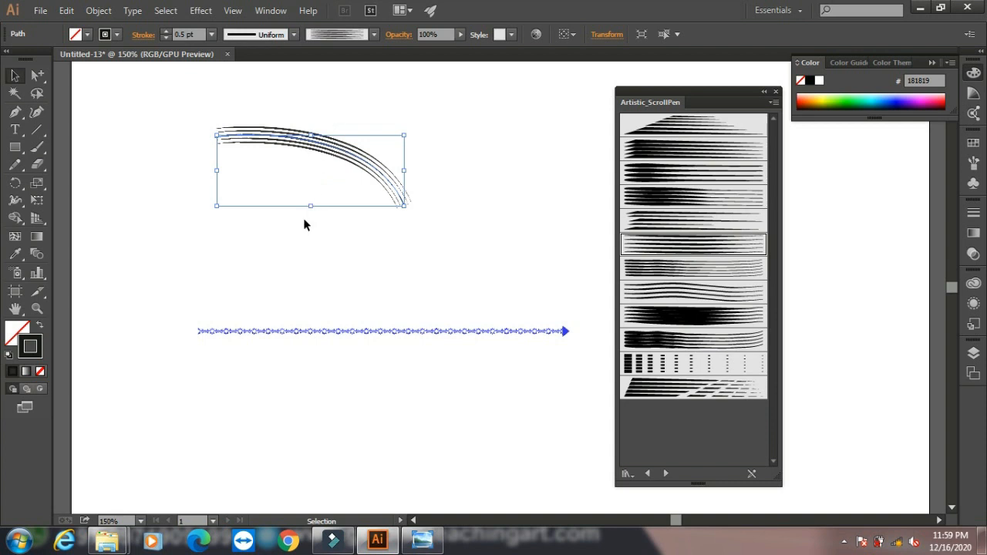
Expand the curved path's appearance and pull the end anchor of its lowest line slightly down with Direct Selection
left_click(108, 13)
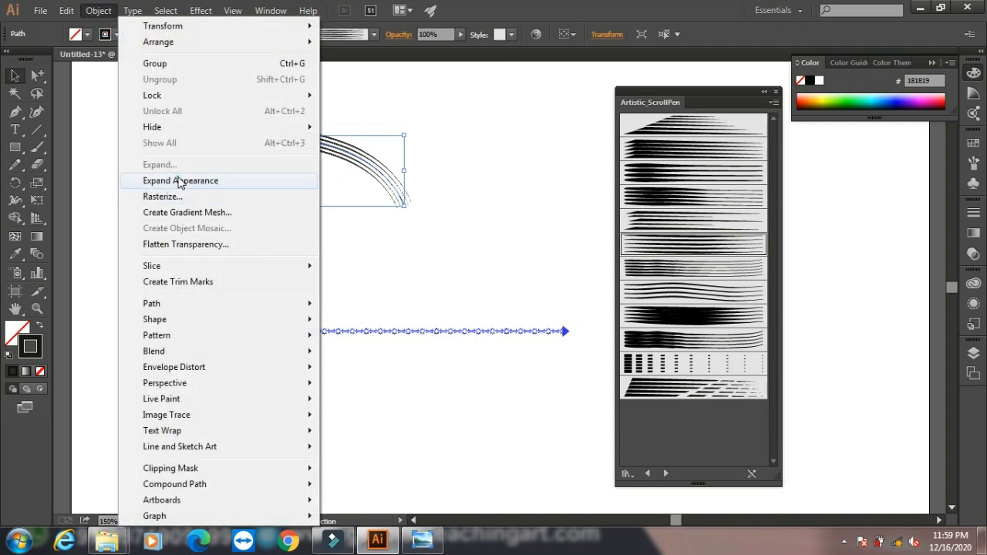
left_click(177, 177)
left_click(459, 199)
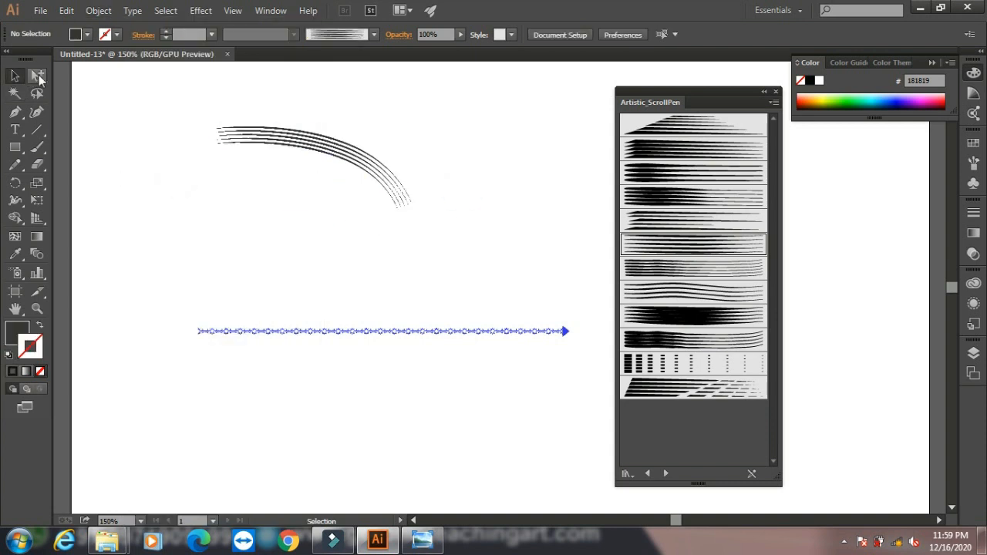
left_click(38, 77)
left_click(110, 81)
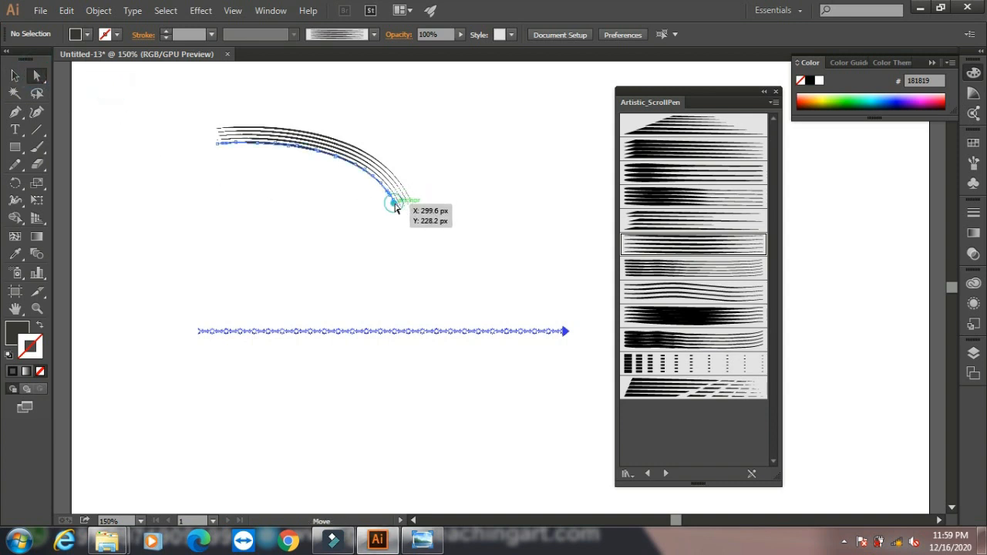
left_click(397, 205)
left_click_drag(399, 209, 393, 214)
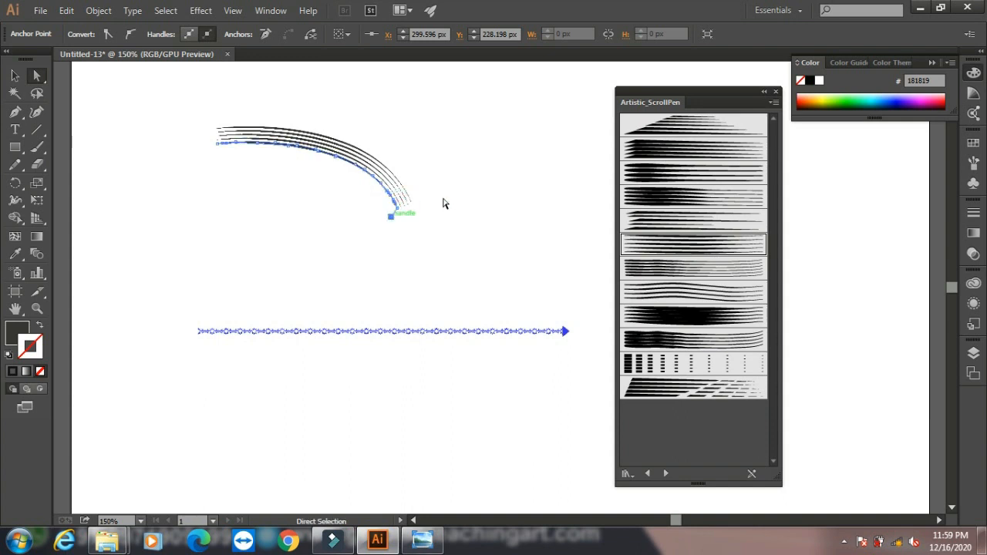
left_click(465, 180)
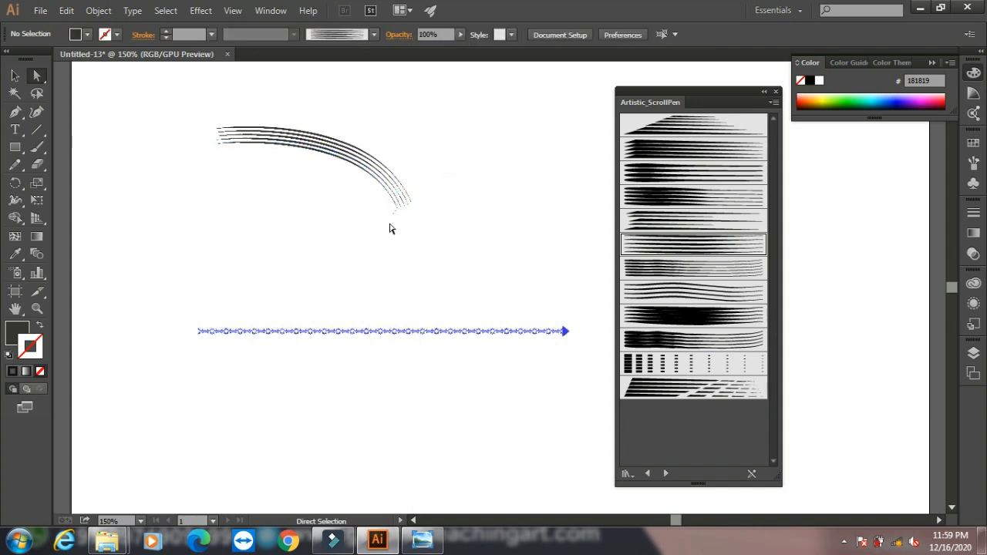
Select the whole expanded curved stroke above the ornamented line and delete it
left_click(14, 75)
left_click_drag(182, 99, 393, 220)
key("Delete")
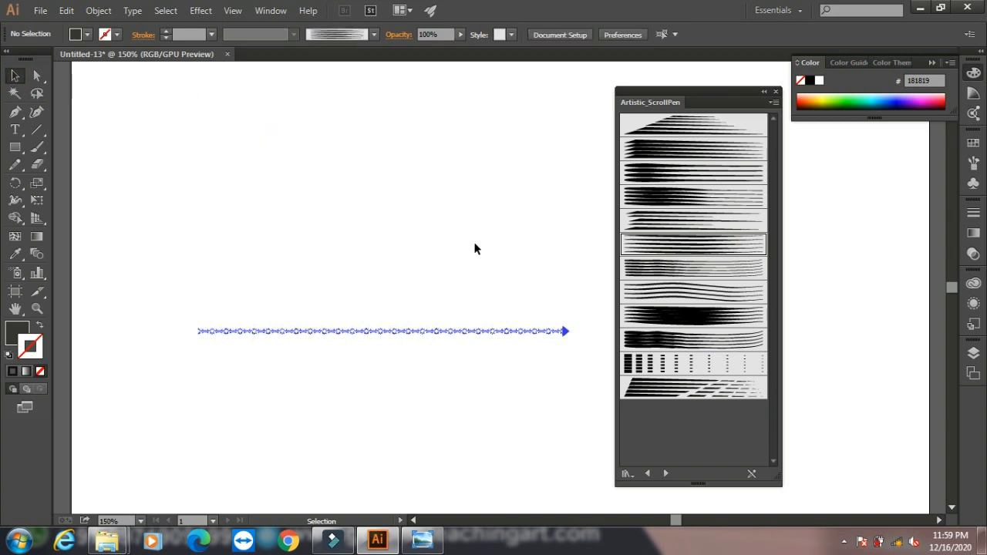
Apply the Dashed Circles 1.1 brush from the Borders_Dashed library to the ornamented line with a 3 pt stroke weight
left_click(452, 333)
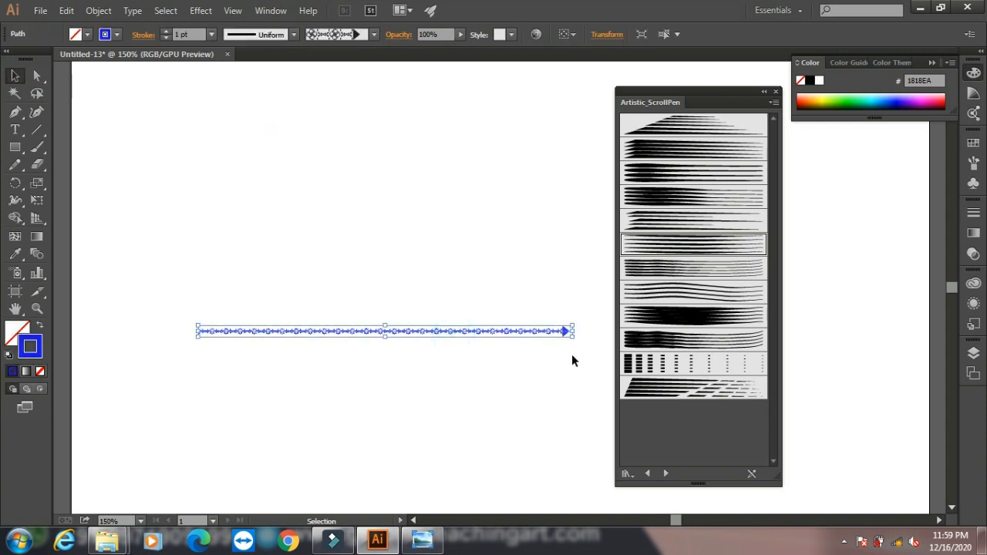
left_click(666, 474)
left_click(666, 474)
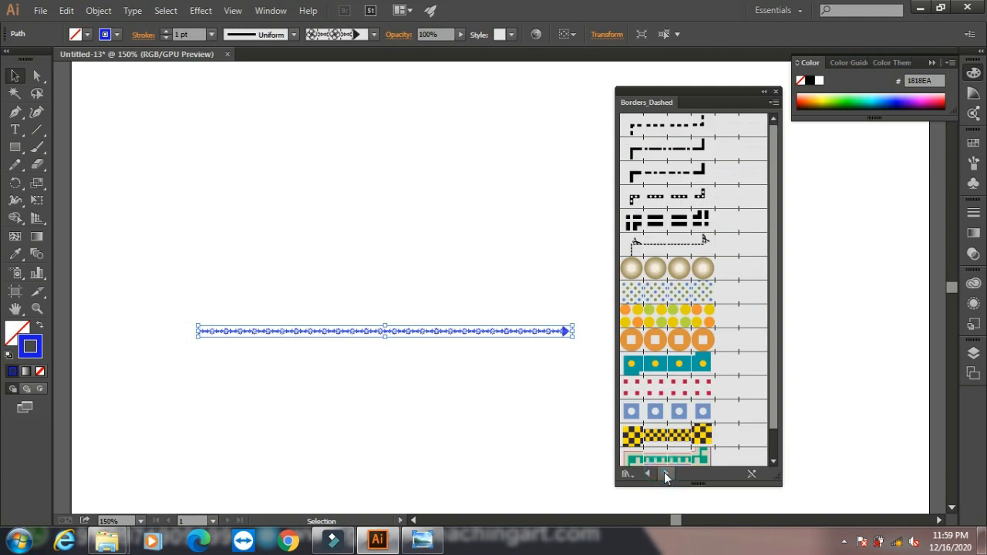
left_click(660, 263)
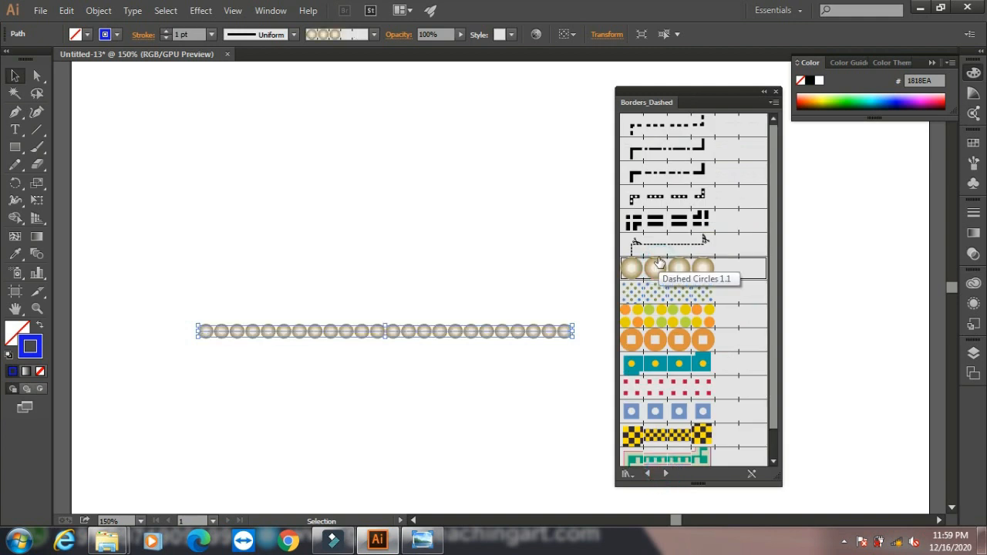
left_click(165, 31)
left_click(166, 31)
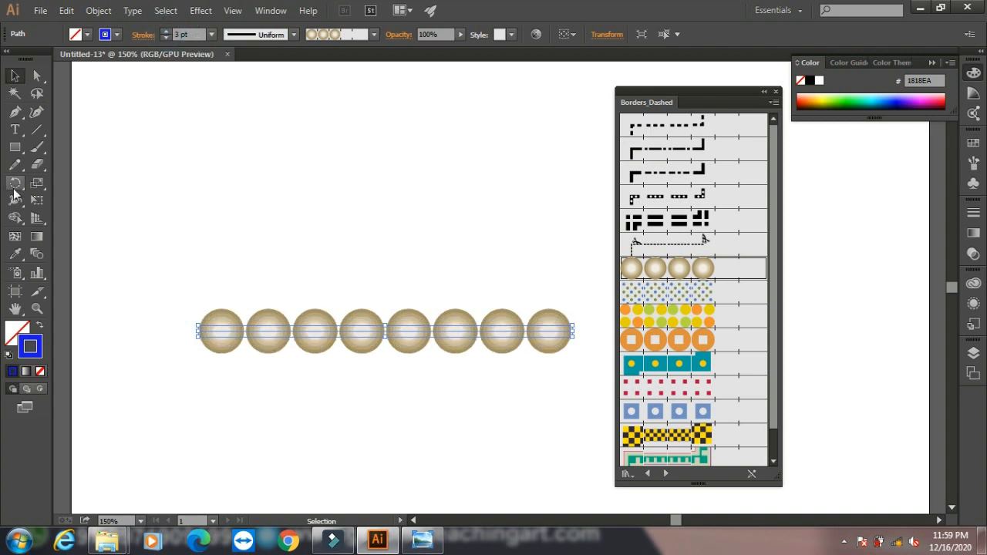
Draw a large ellipse above the beaded line and apply the Dashed Circles 1.1 brush to it
left_click_drag(14, 147, 69, 178)
mouse_move(161, 95)
left_mouse_down()
mouse_move(342, 269)
mouse_move(381, 293)
left_mouse_up()
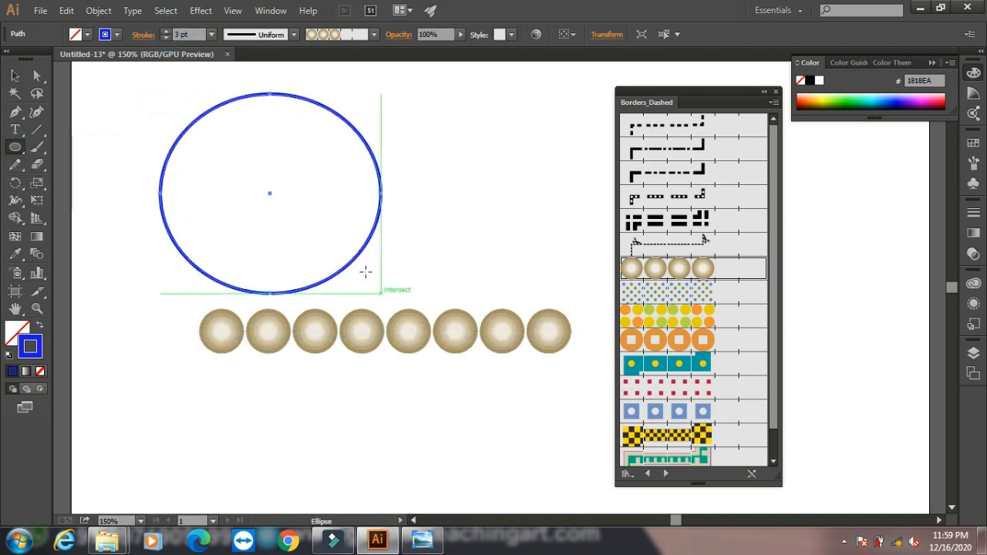
left_click(650, 269)
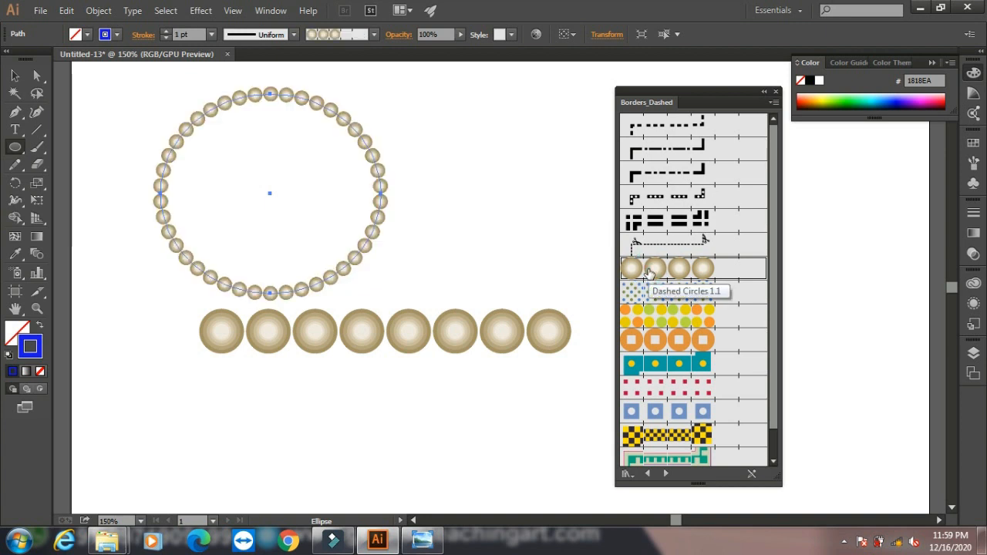
left_click(11, 74)
left_click(263, 330)
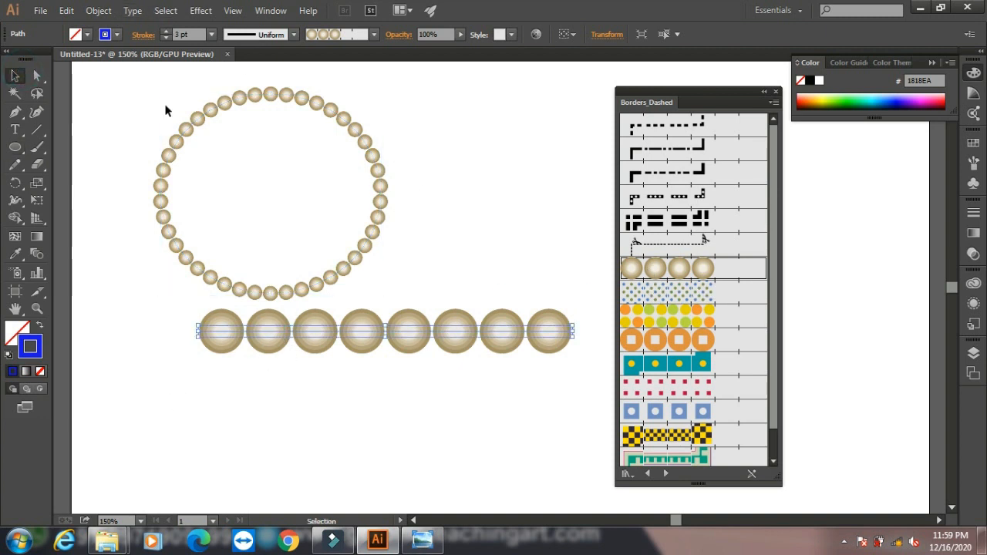
left_click(98, 11)
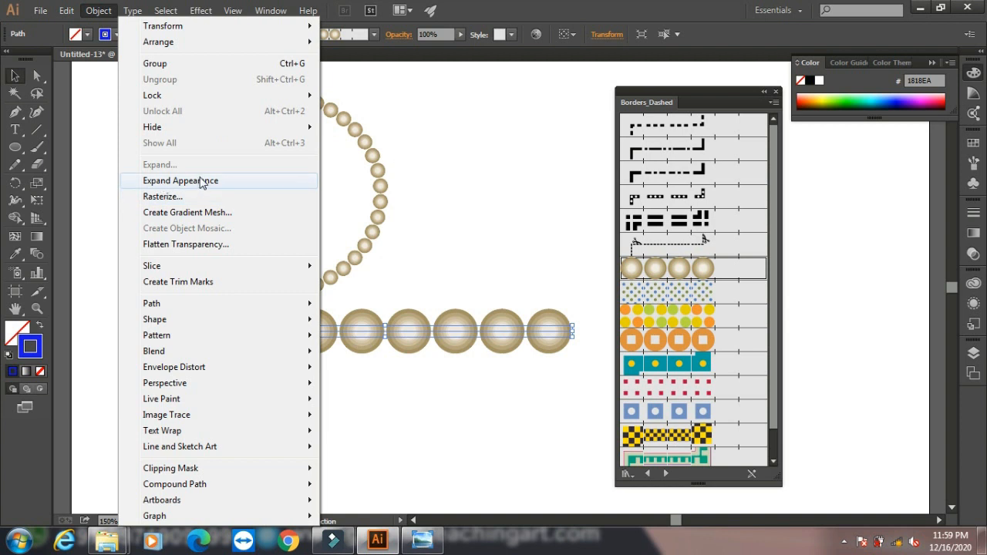
left_click(465, 163)
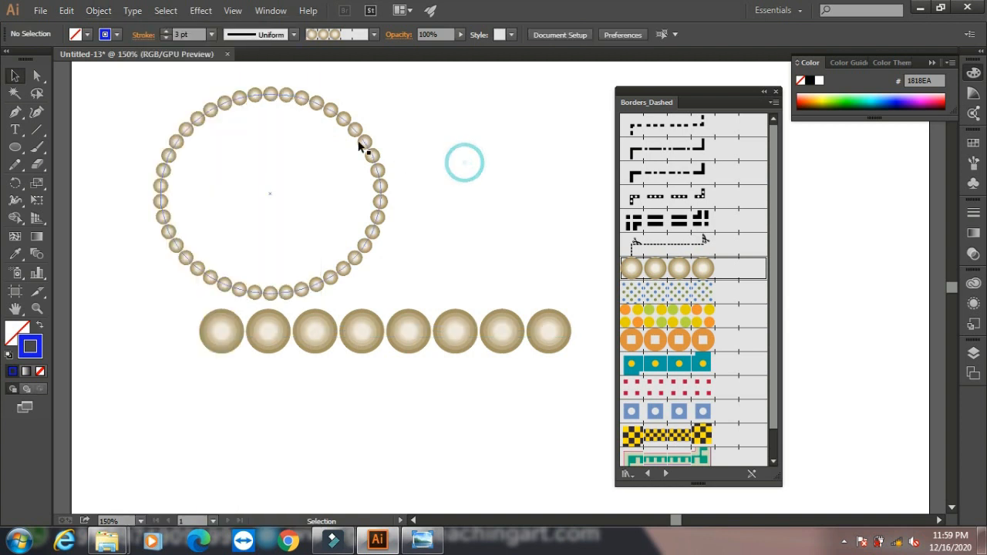
Narrow the beaded ellipse, shift it slightly right, and apply the blue-and-green dotted Borders_Dashed brush to it
left_click(355, 133)
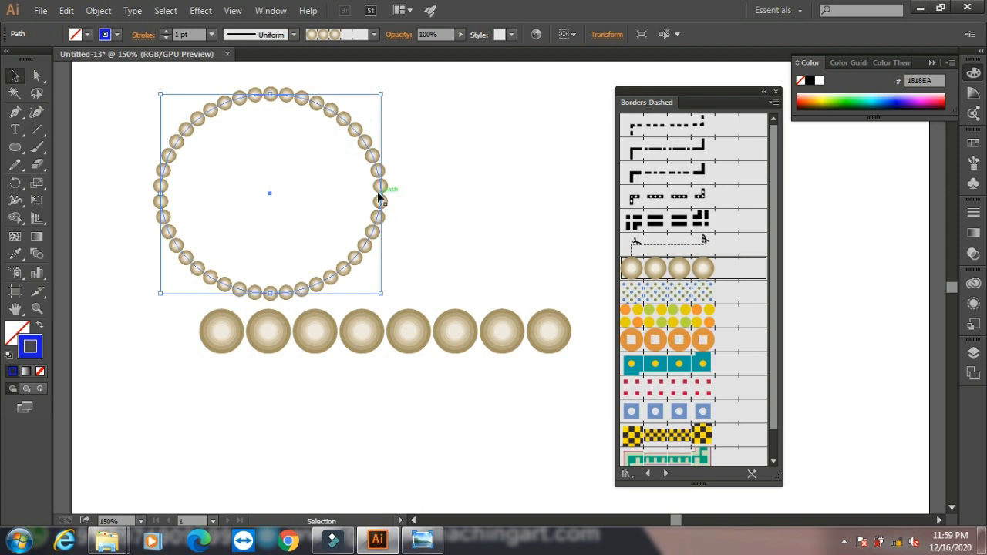
left_click_drag(380, 195, 293, 194)
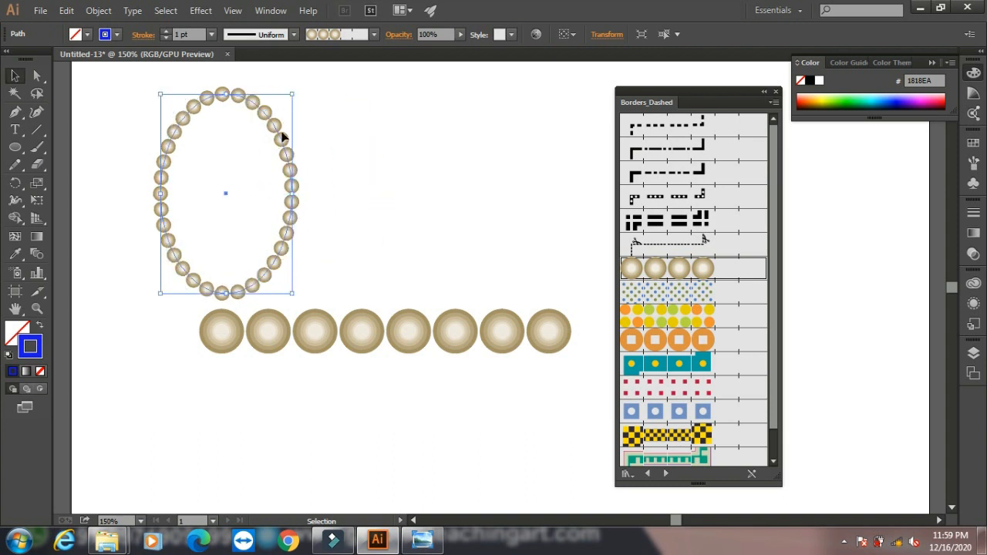
left_click_drag(276, 123, 300, 121)
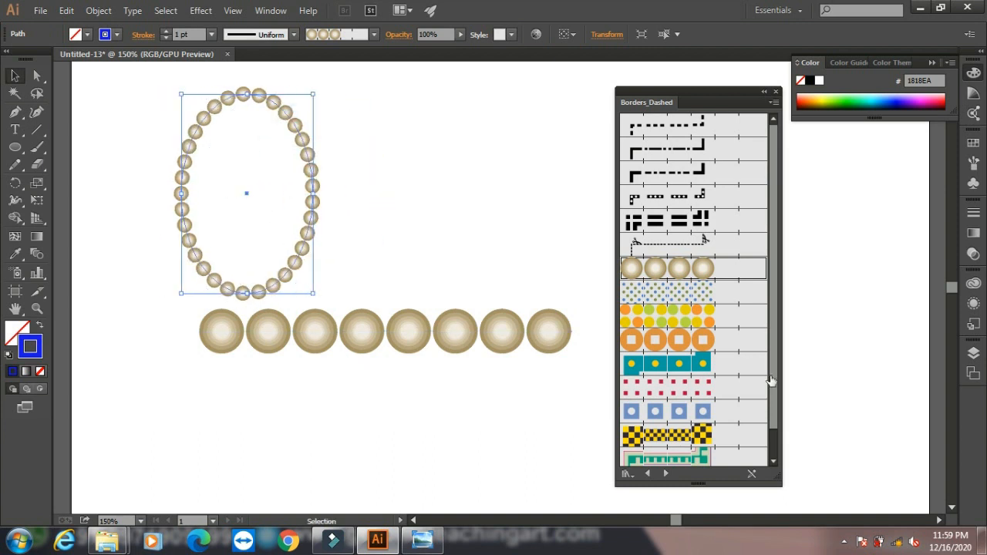
left_click(697, 297)
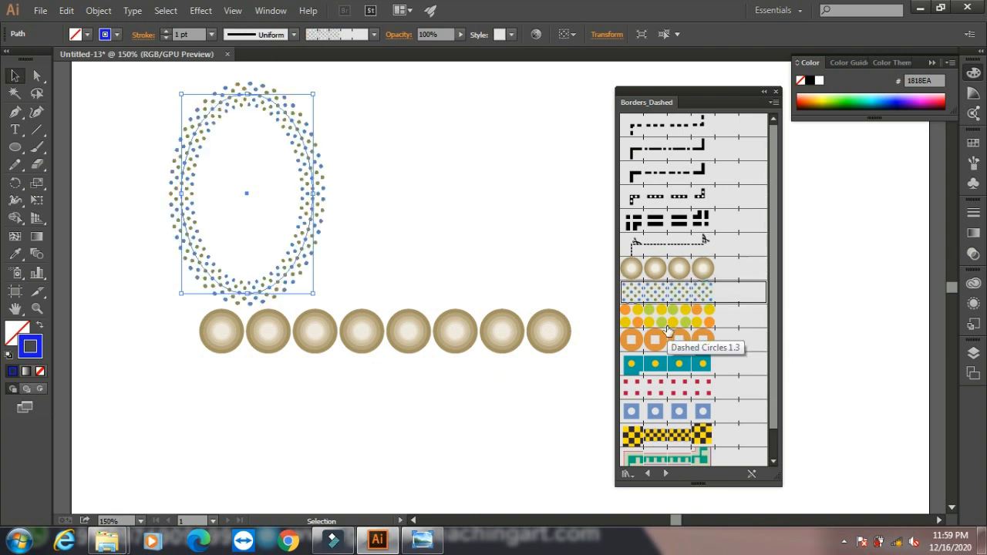
Draw an open V-shaped three-point path to the right of the dotted ellipse with the Pen tool
left_click(15, 112)
left_click(378, 125)
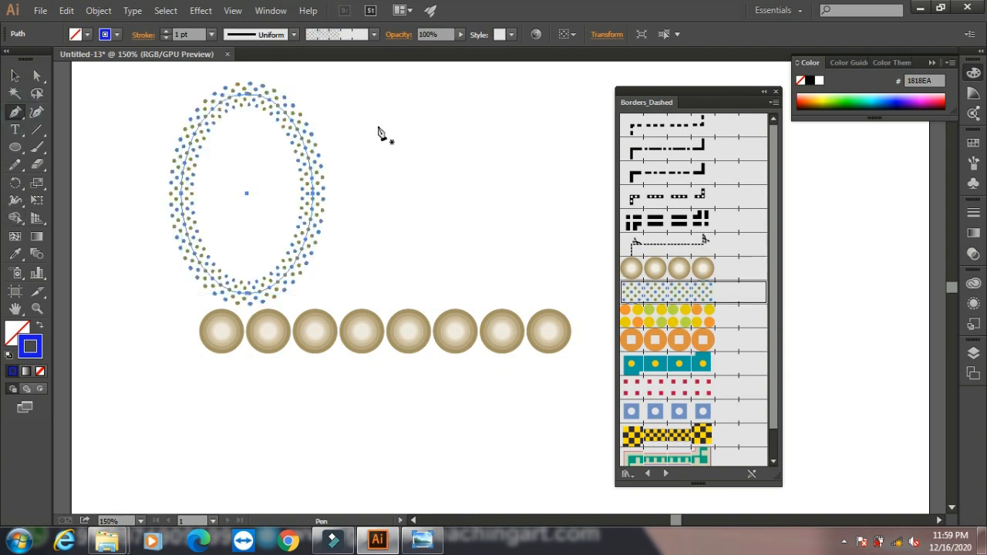
left_click(429, 262)
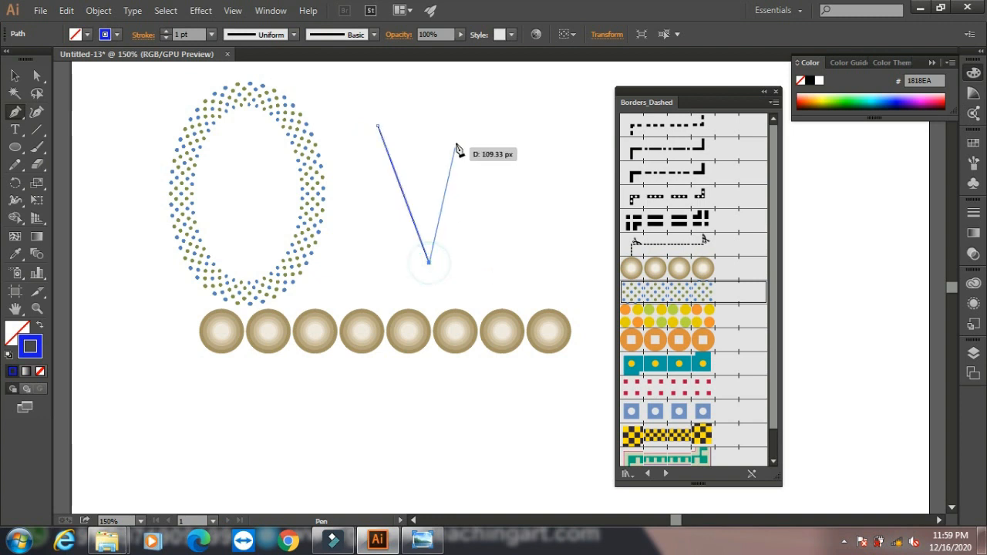
left_click(474, 126)
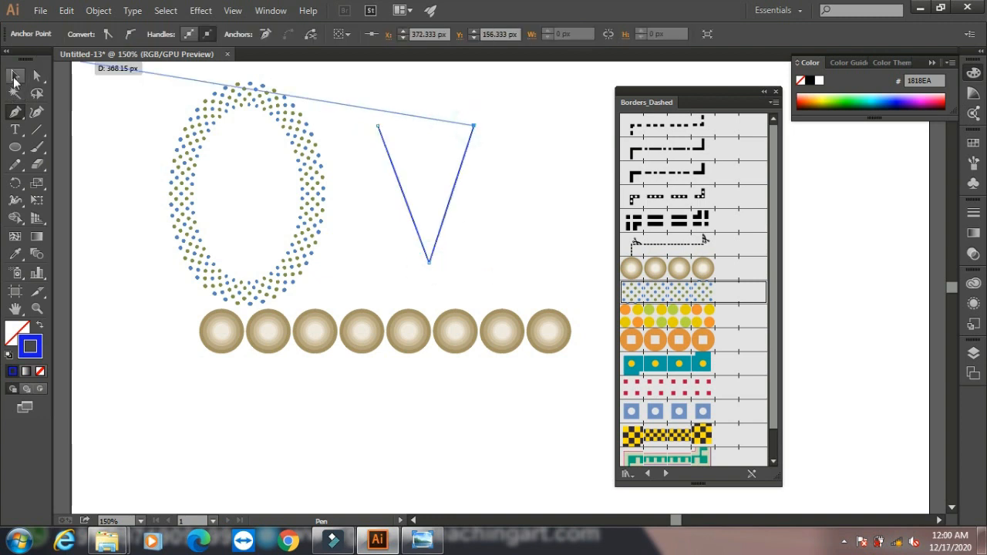
left_click(14, 75)
Try the Borders_Dashed circle brushes on the V-shaped path one after another, ending with Dashed Circles 1.5, and delete the path
left_click(667, 266)
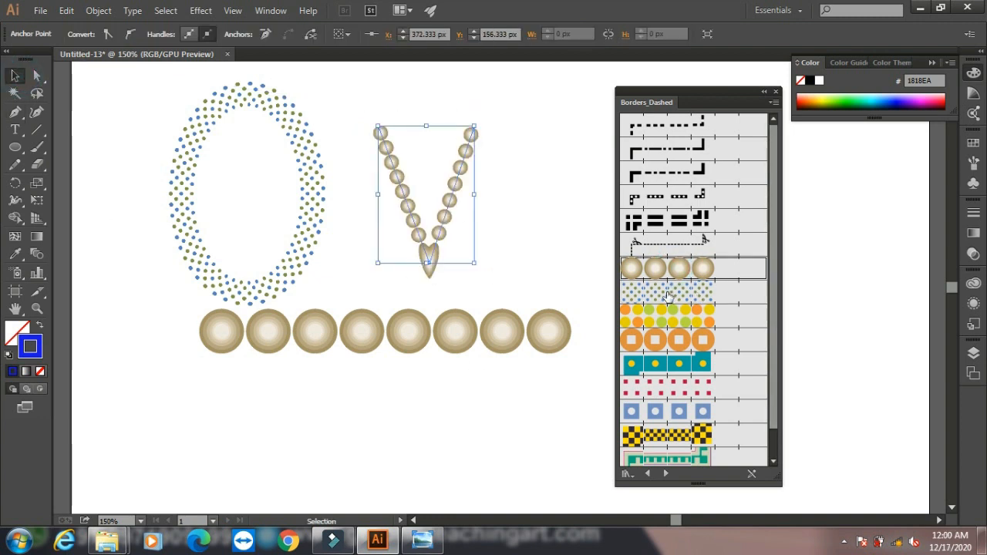
left_click(668, 293)
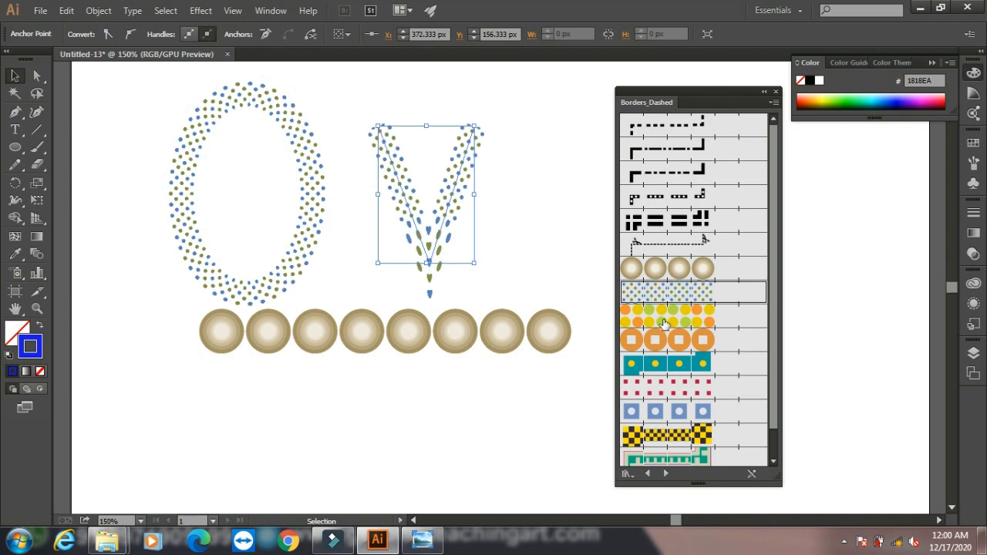
left_click(664, 322)
left_click(665, 340)
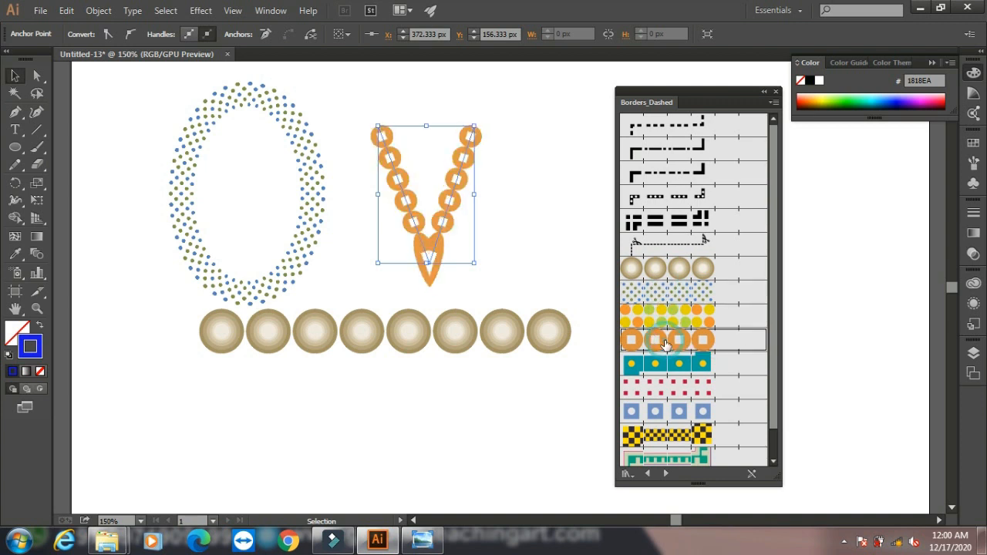
left_click(663, 372)
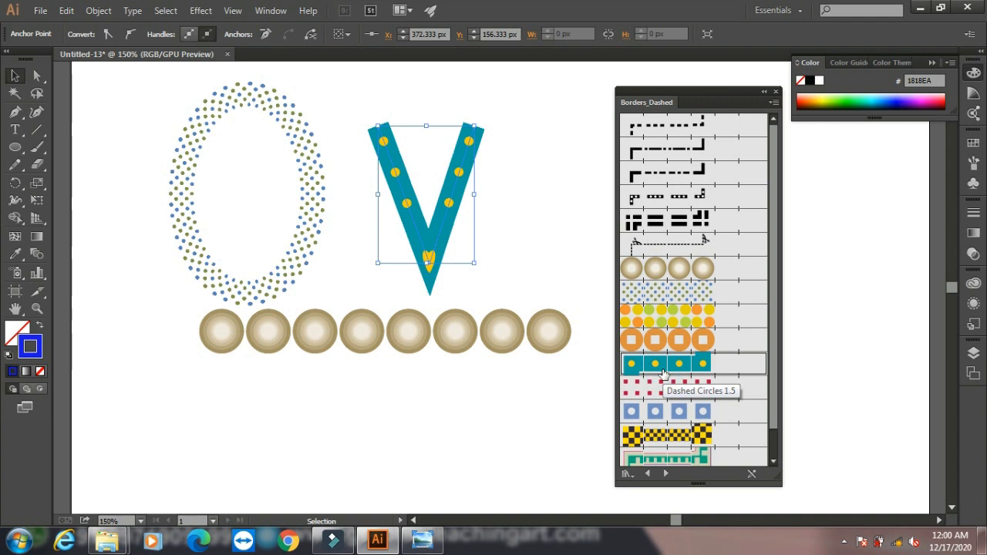
key("Delete")
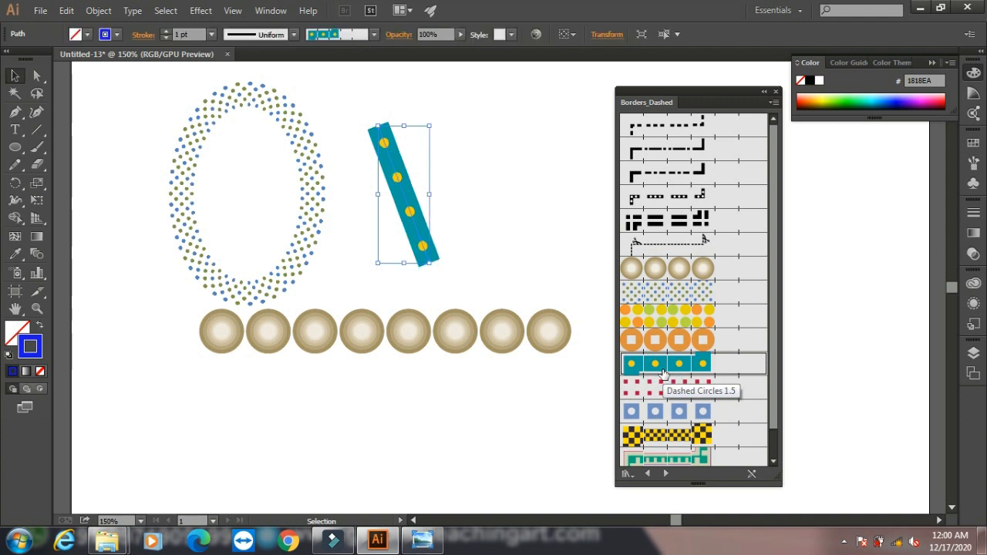
key("Delete")
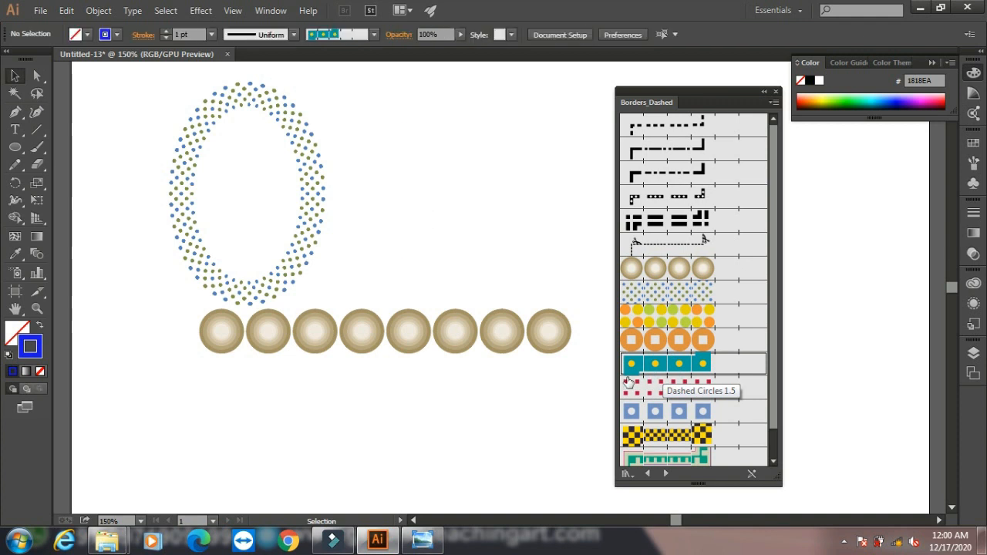
Browse through the following brush libraries and load Borders_Lines
left_click(665, 474)
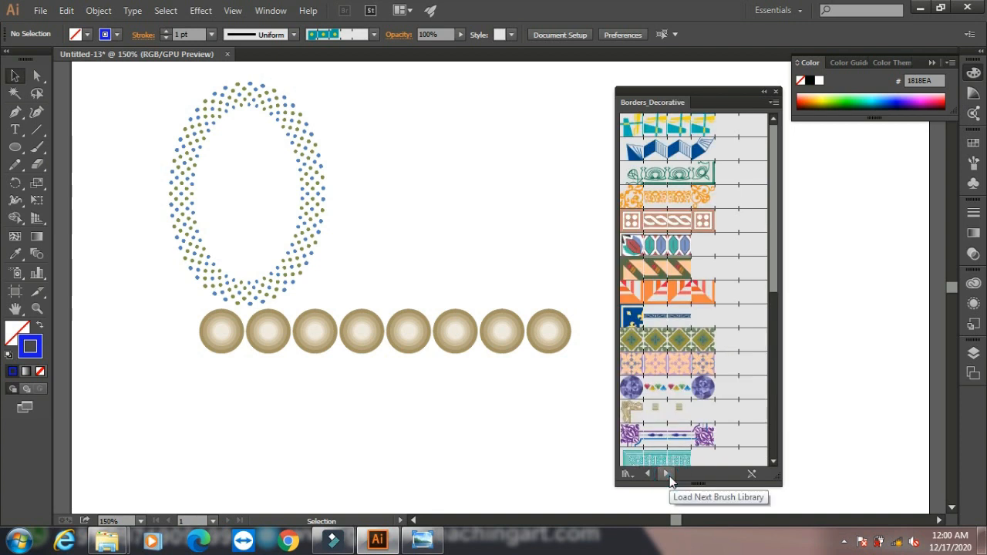
left_click(666, 474)
left_click(666, 474)
left_click(666, 474)
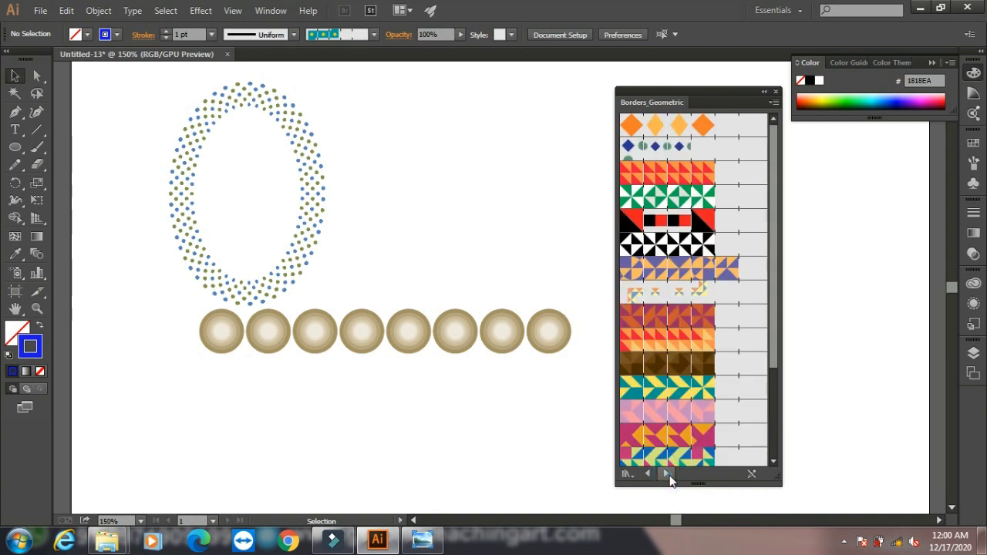
left_click(666, 474)
left_click(647, 474)
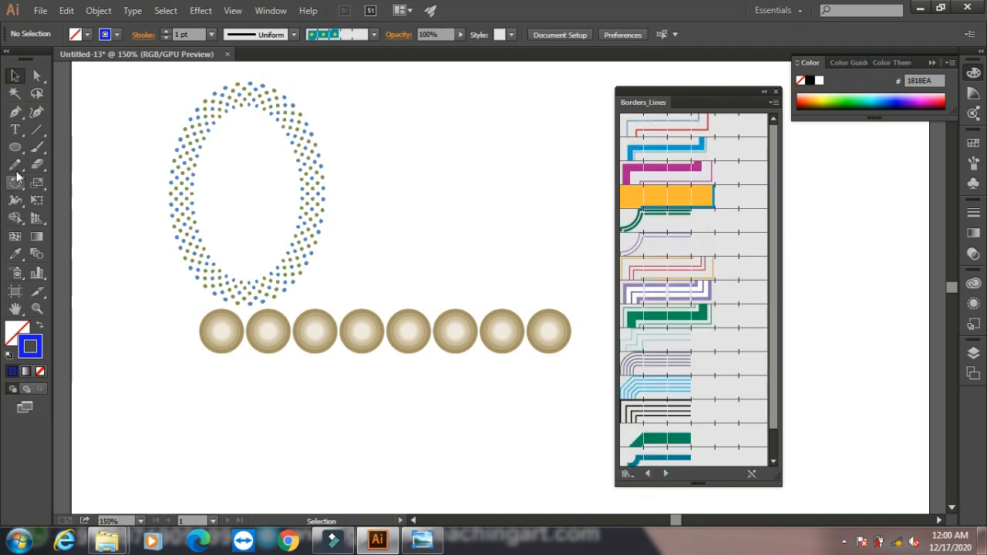
Draw a rectangle about 177 by 142 px beside the dotted ellipse and apply the green double-line brush with concave corners
left_click_drag(15, 146, 58, 141)
left_click_drag(353, 113, 543, 267)
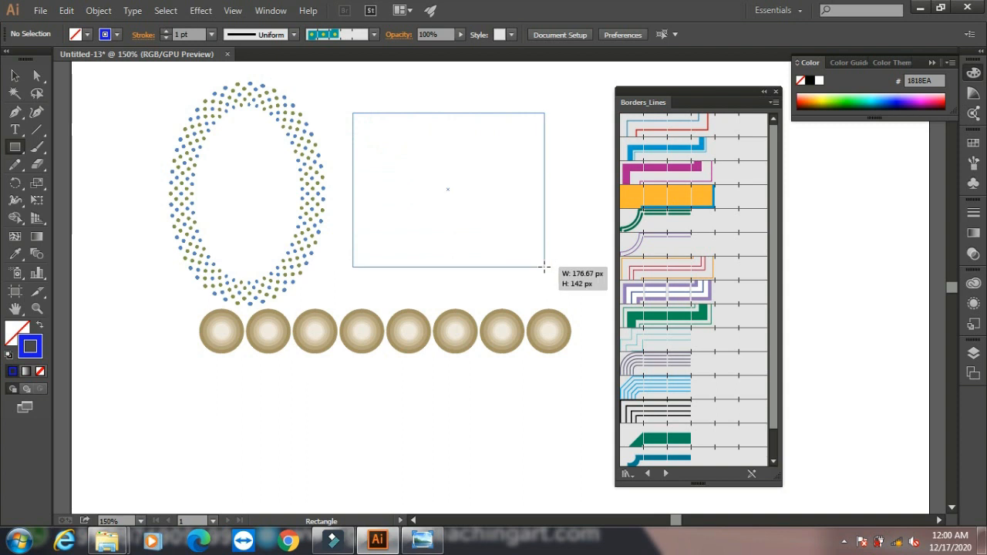
left_click(668, 204)
left_click(670, 223)
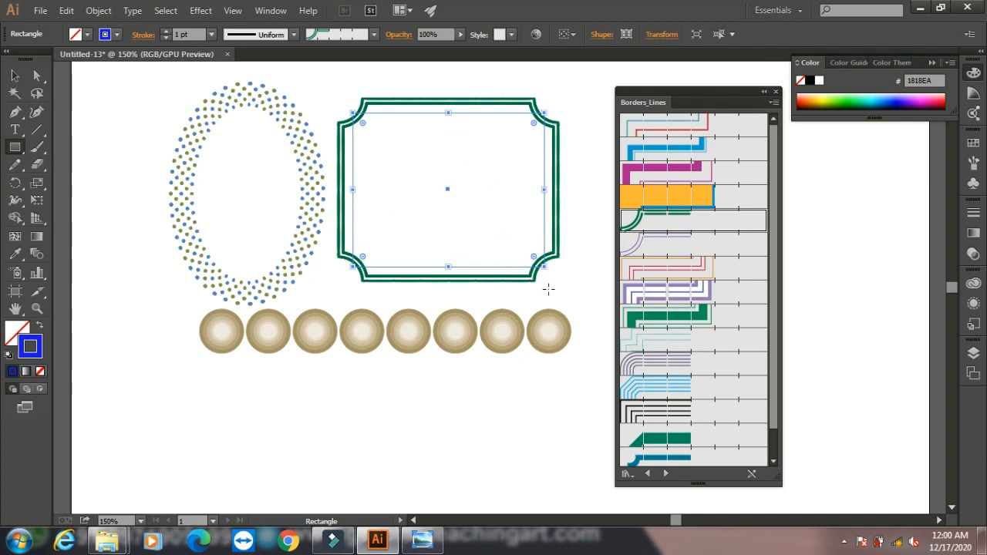
Try further Borders_Lines brushes on the rectangle, ending with the thin purple-gray parallel lines with rounded corners
left_click(668, 293)
left_click(667, 316)
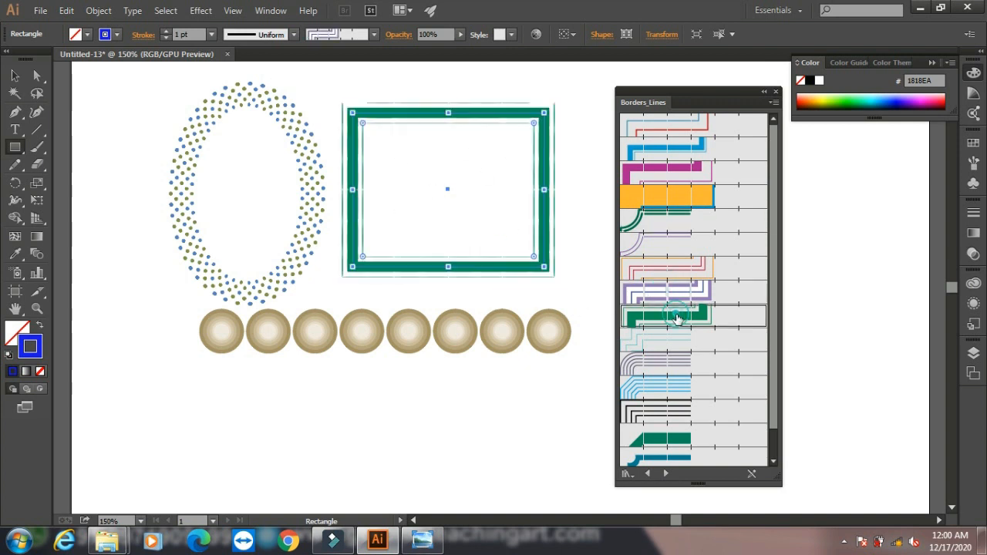
left_click(676, 347)
left_click(663, 363)
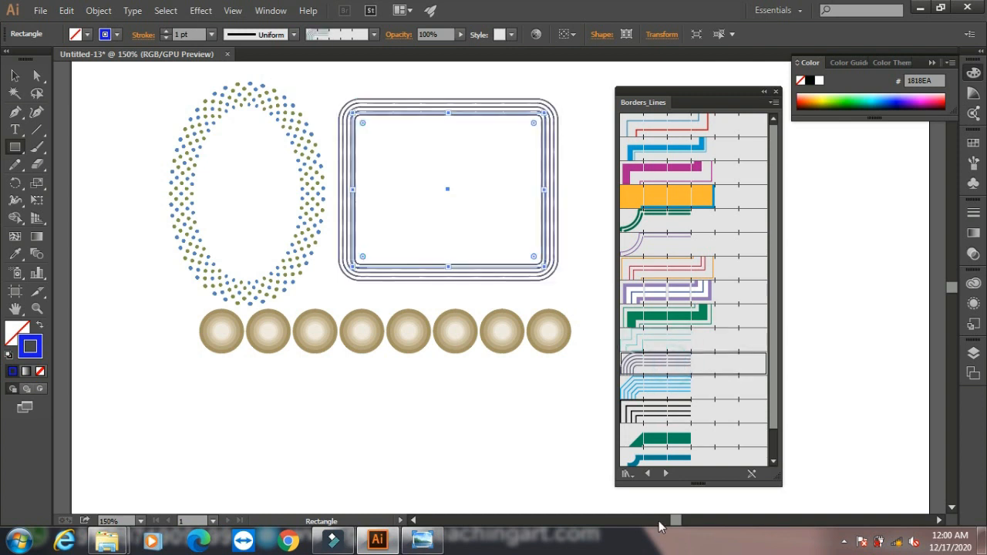
Browse forward to the Decorative_Banners and Seals brush library and delete all artwork on the artboard
left_click(666, 473)
left_click(667, 474)
left_click(666, 474)
left_click(667, 474)
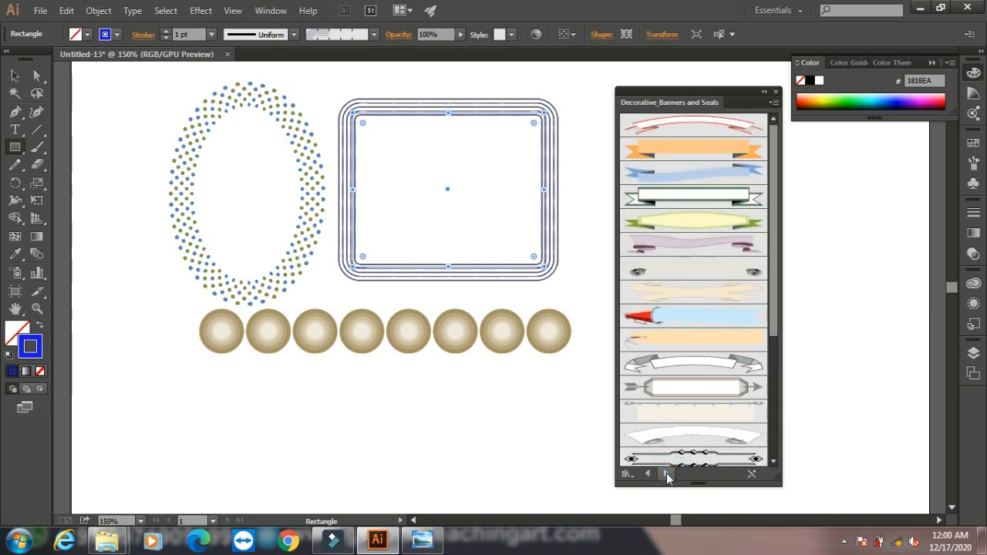
key("ctrl+a")
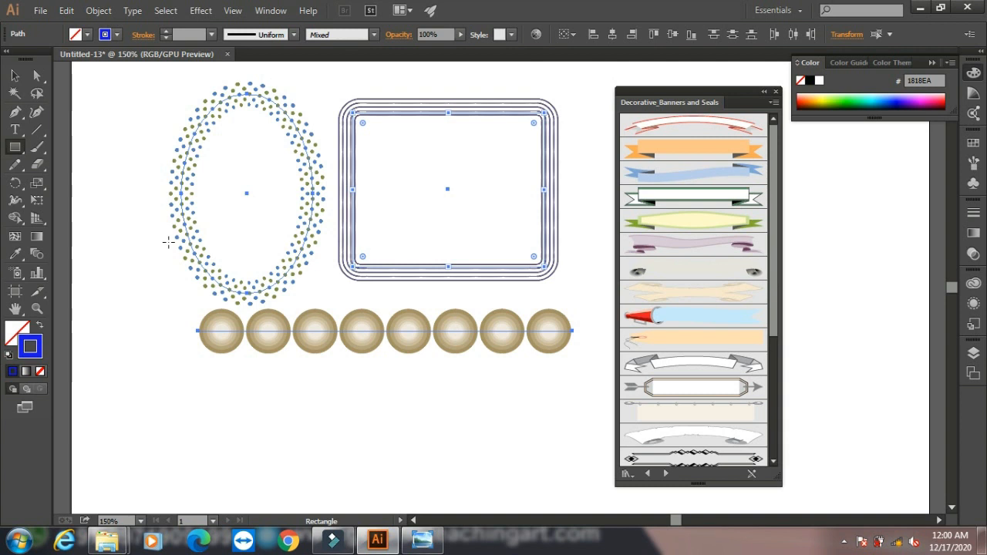
key("Delete")
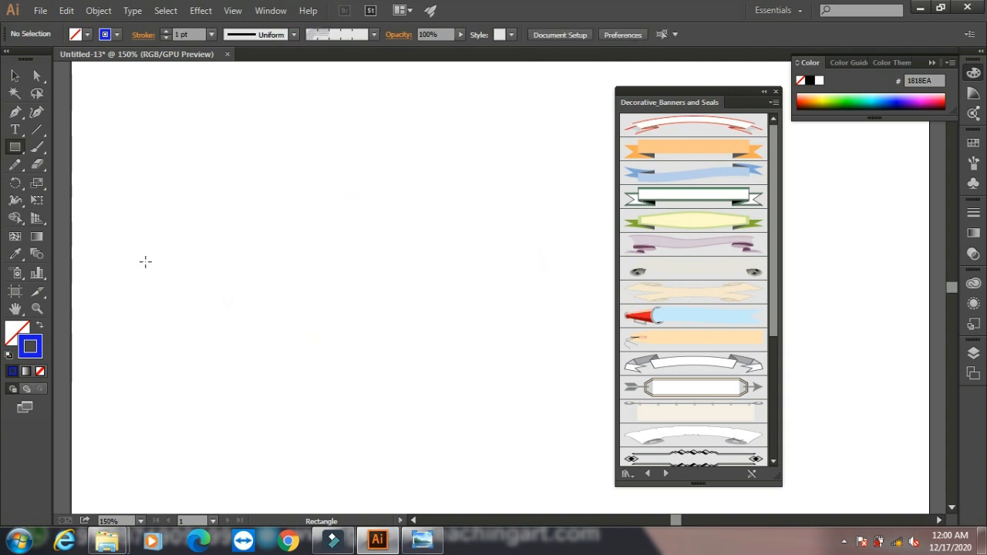
Draw a horizontal line across the artboard and apply the Banner 11 brush to it
left_click(35, 132)
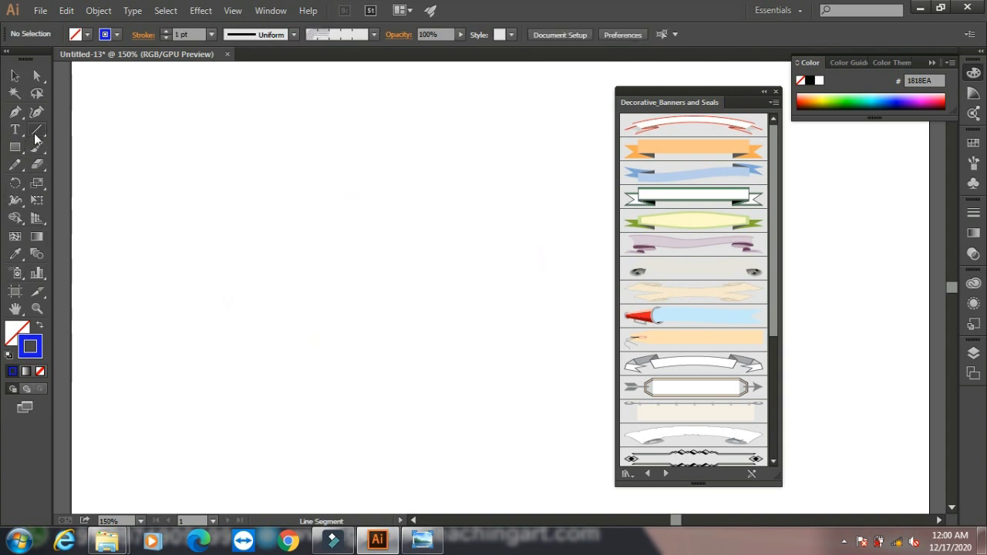
left_click_drag(136, 234, 519, 255)
left_click(15, 75)
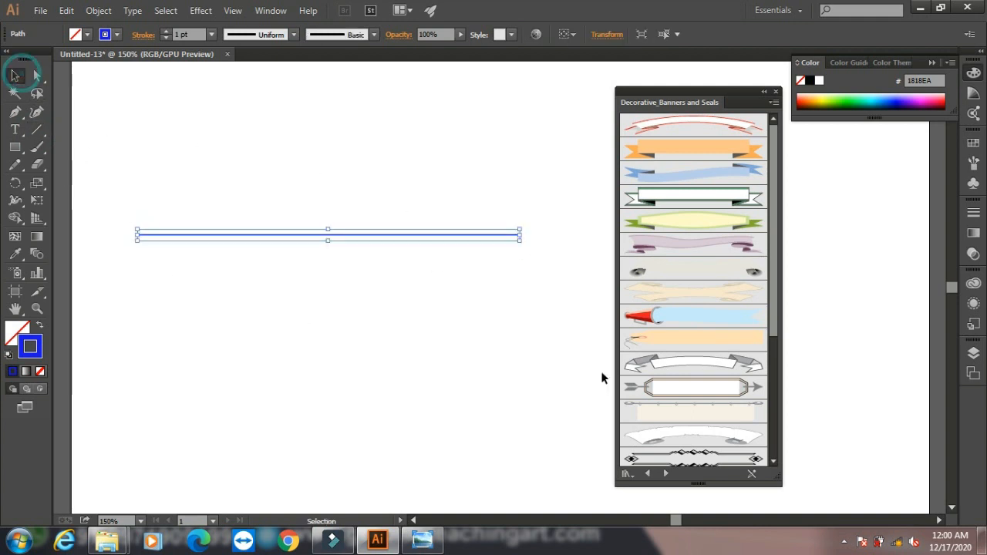
left_click(684, 367)
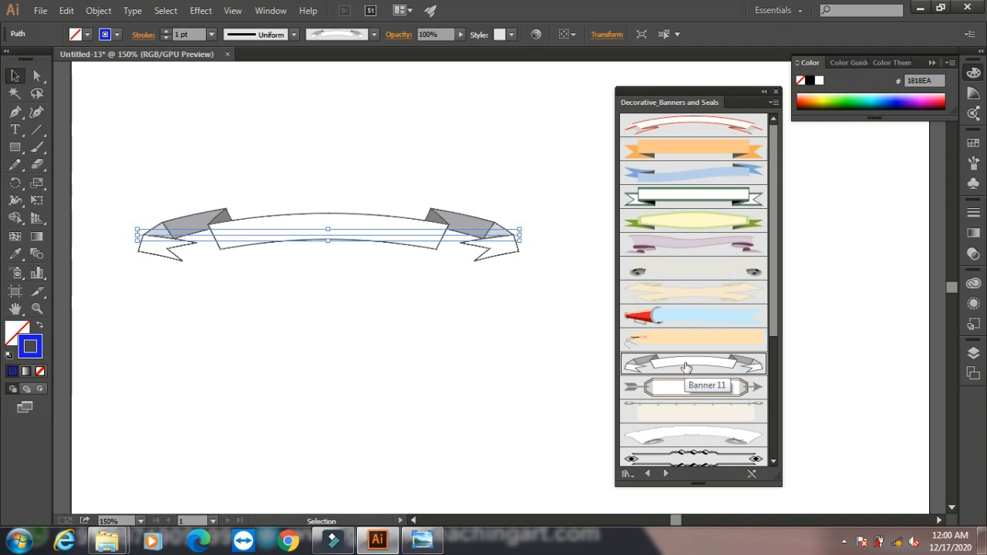
Try other banner brushes on the line, including the arrow banner and Banner 4, ending with the orange ribbon banner
left_click(696, 389)
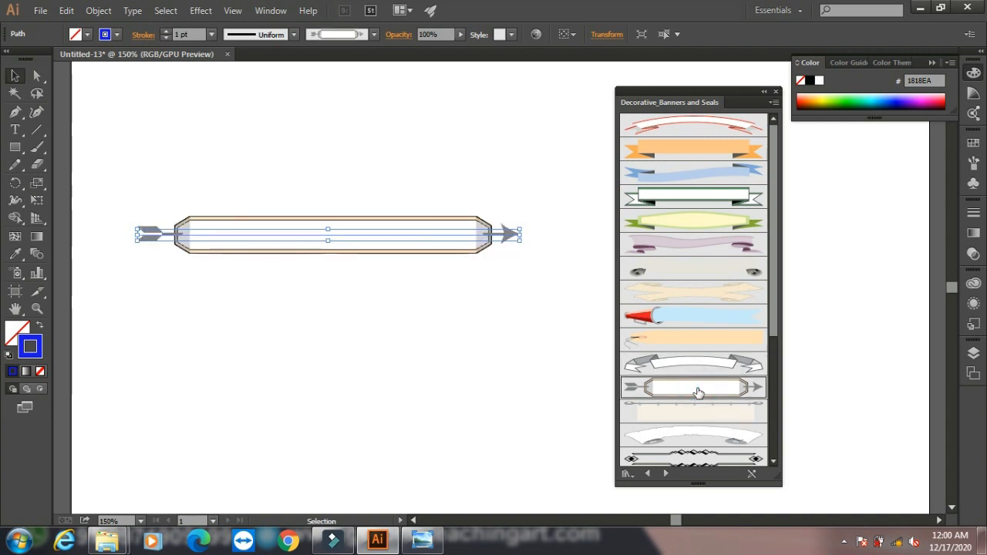
left_click(697, 193)
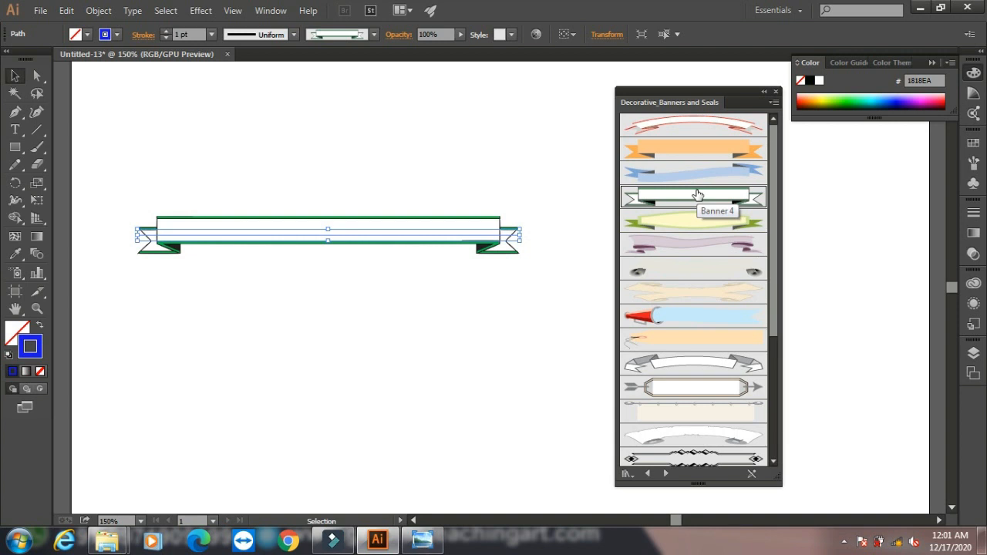
left_click(676, 149)
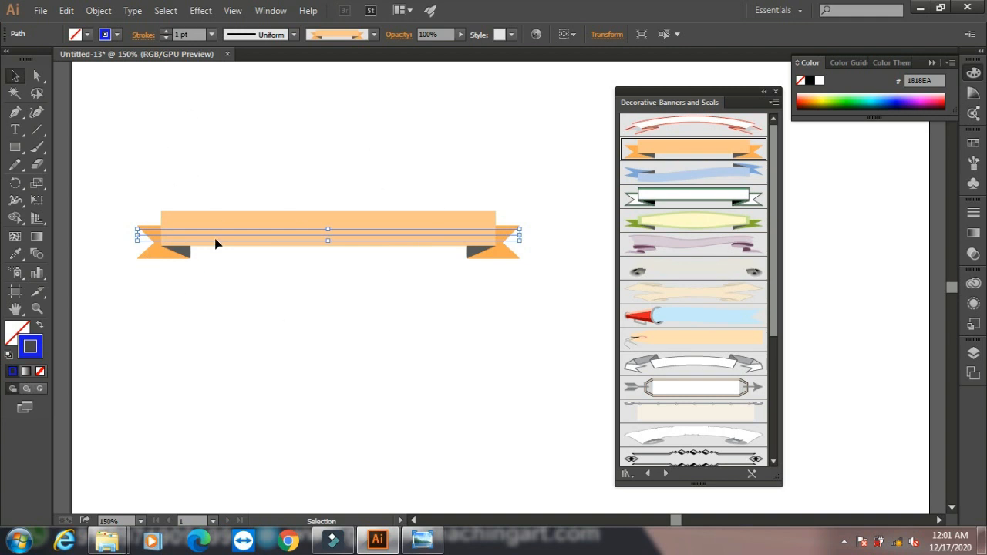
Expand the appearance of the orange banner and fill the whole group with blue 2D2DE8
left_click(99, 11)
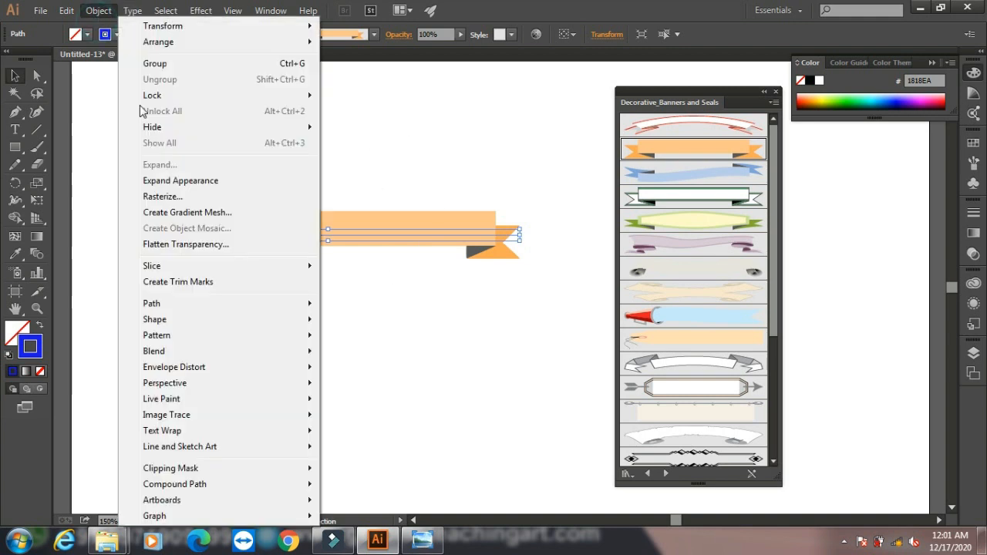
left_click(179, 181)
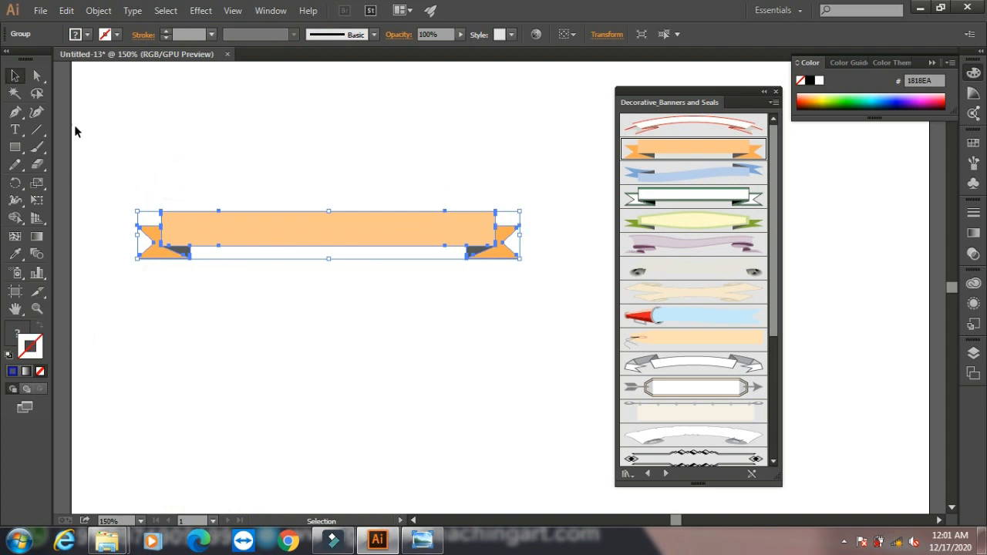
double_click(18, 336)
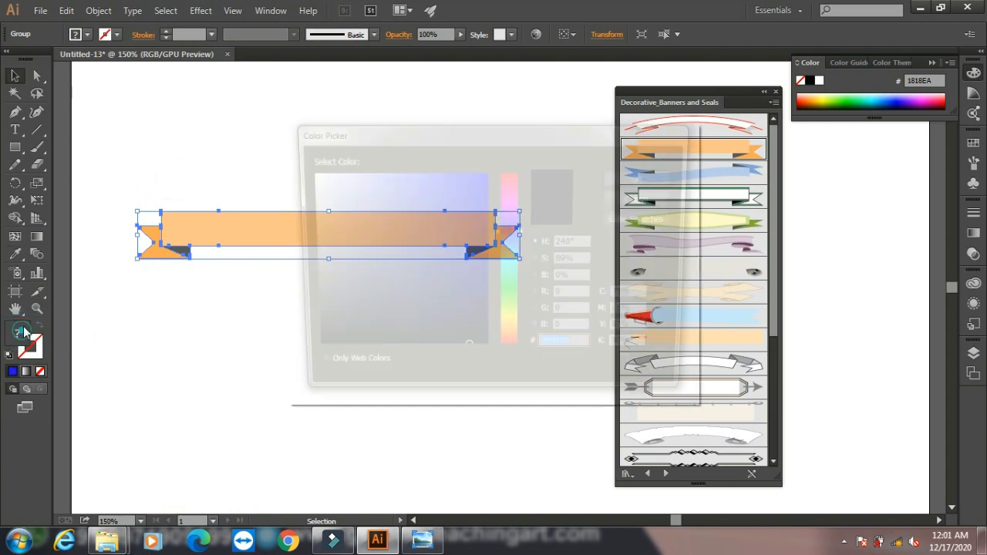
left_click(453, 187)
left_click(625, 181)
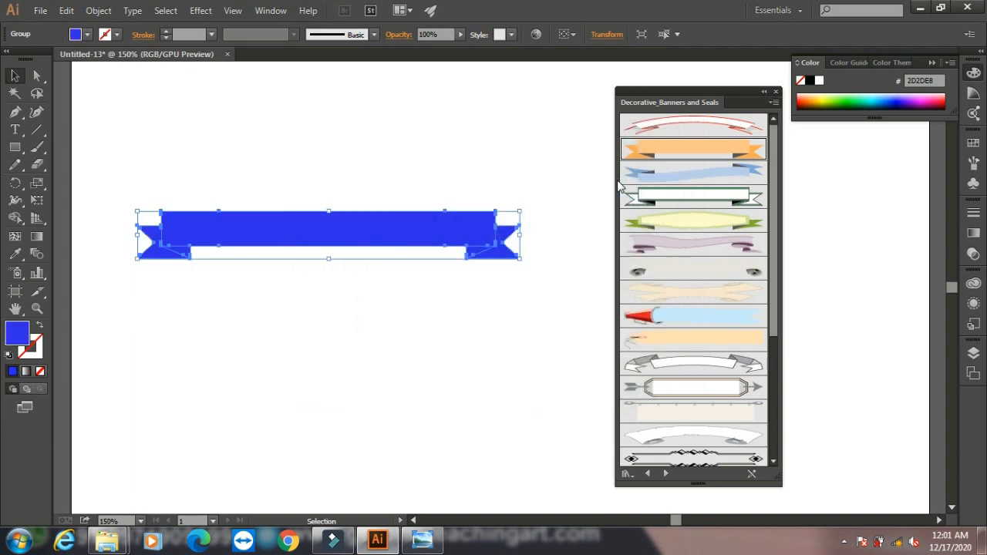
left_click(414, 155)
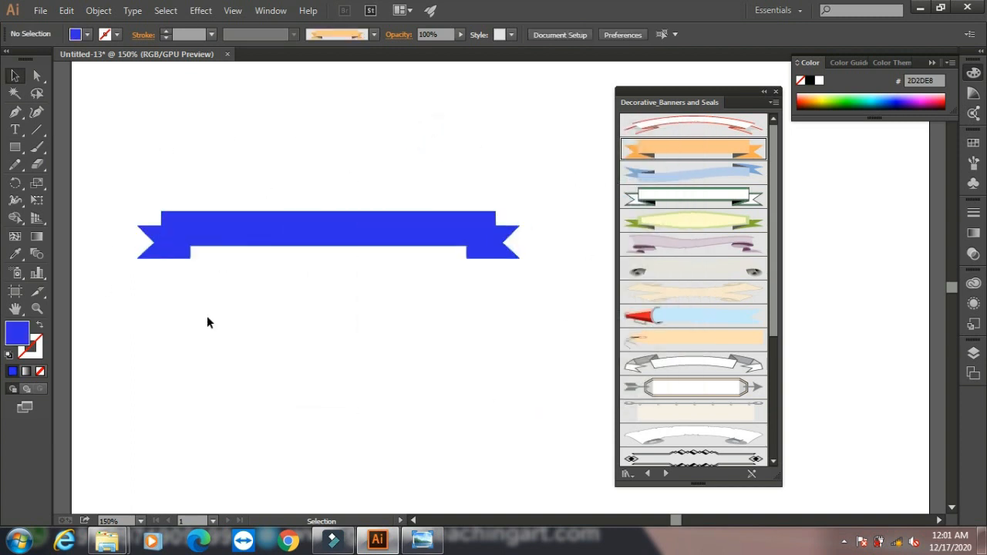
Select only the banner's right ribbon tail and fill it with dark blue 06068E
left_click(39, 77)
left_click(557, 157)
left_click(498, 258)
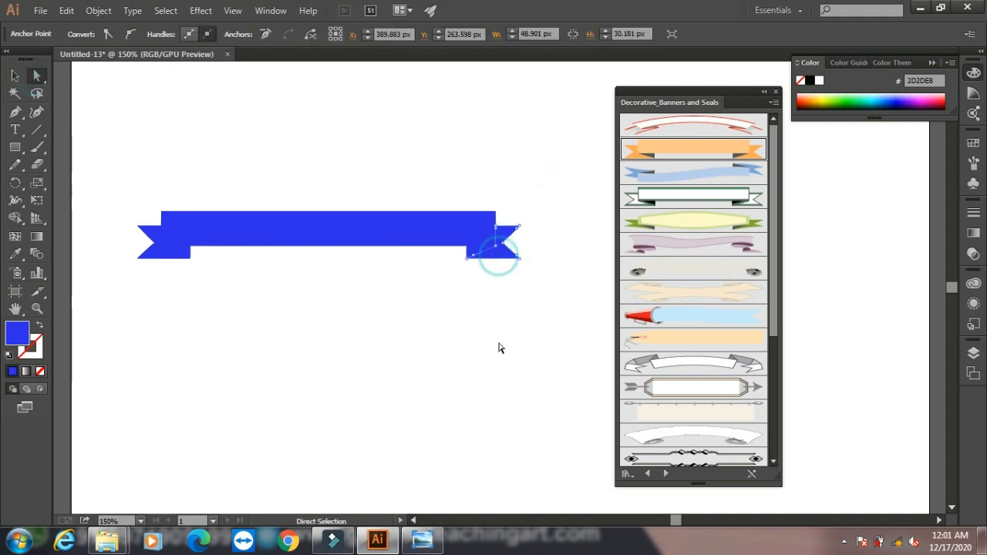
double_click(17, 333)
left_click(479, 253)
left_click(634, 178)
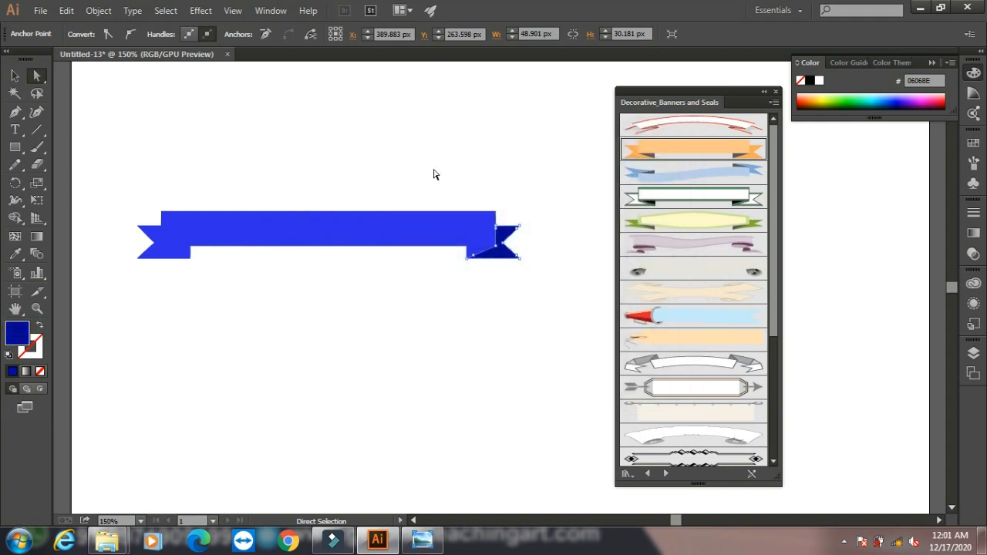
left_click(433, 174)
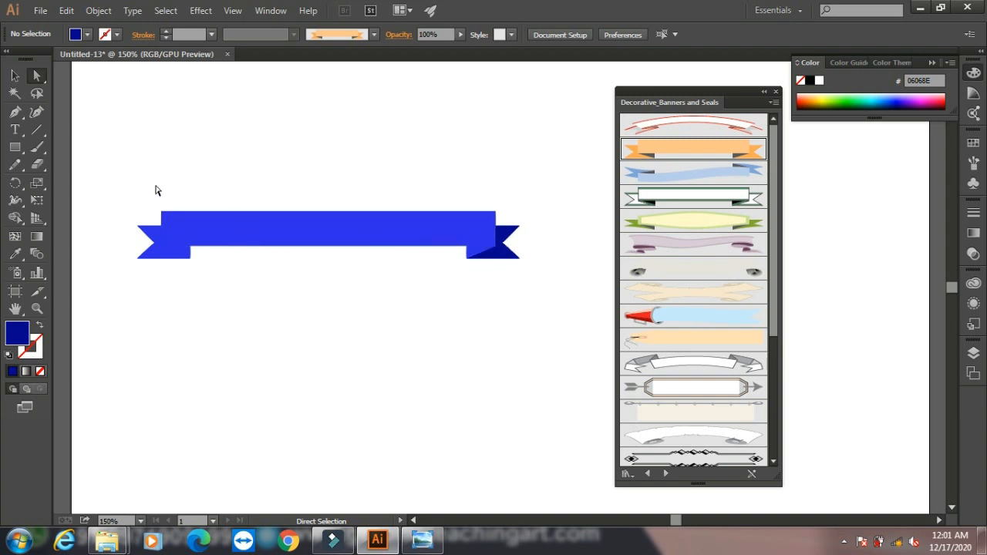
Undo the banner's recoloring and its appearance expansion
left_click(15, 76)
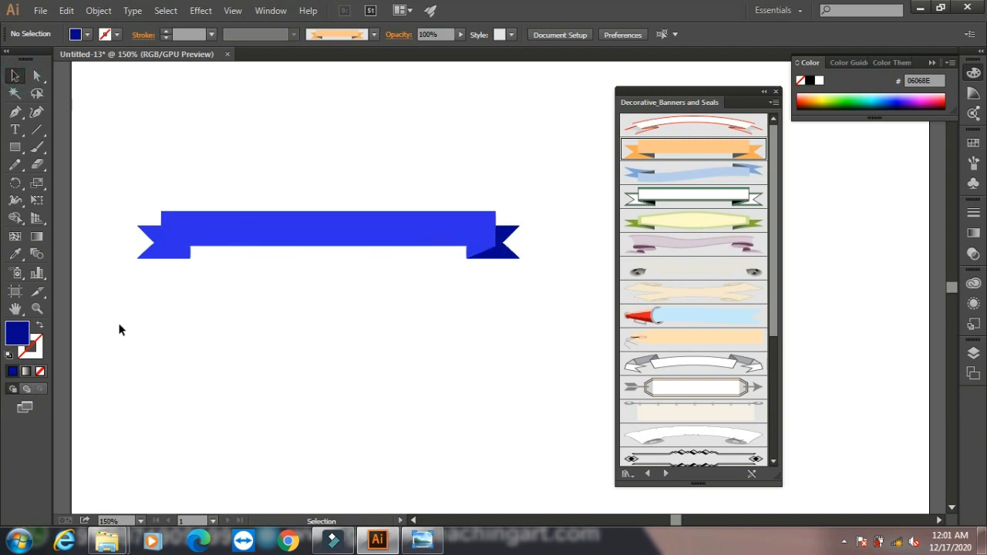
key("ctrl+z")
key("ctrl+z")
key("ctrl+z")
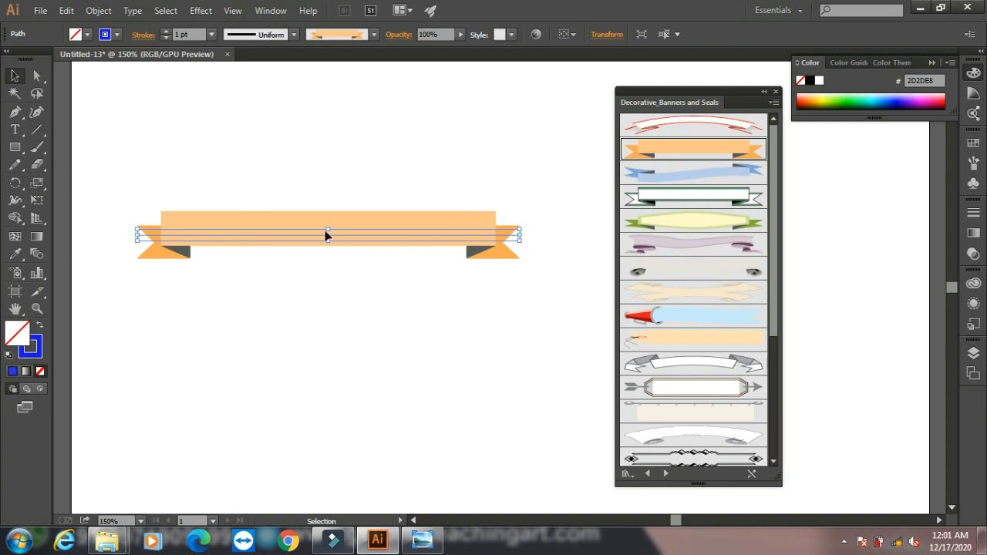
Load the Decorative_Text Dividers library and try its dividers on the line, ending with the blue swirl with wavy lines
left_click(665, 473)
left_click(665, 473)
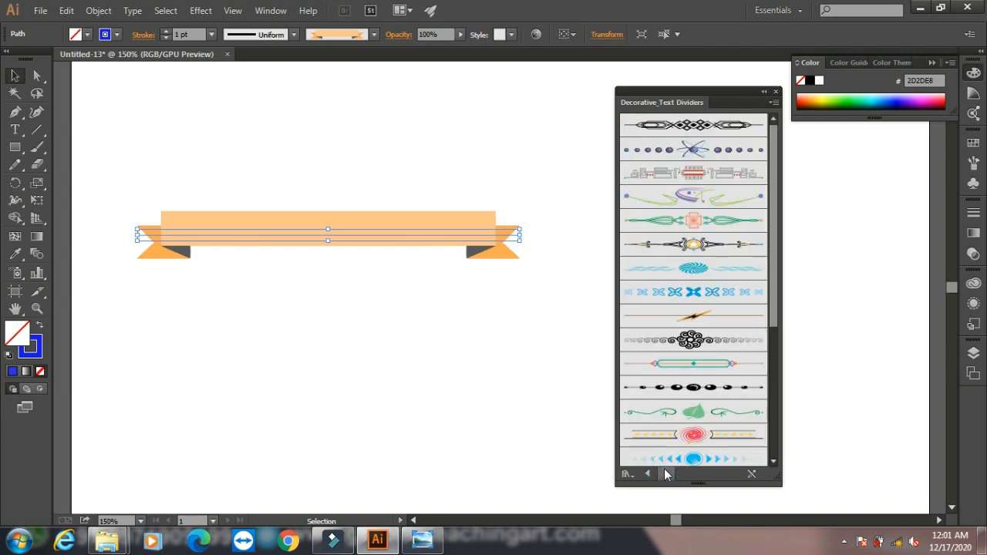
left_click(686, 339)
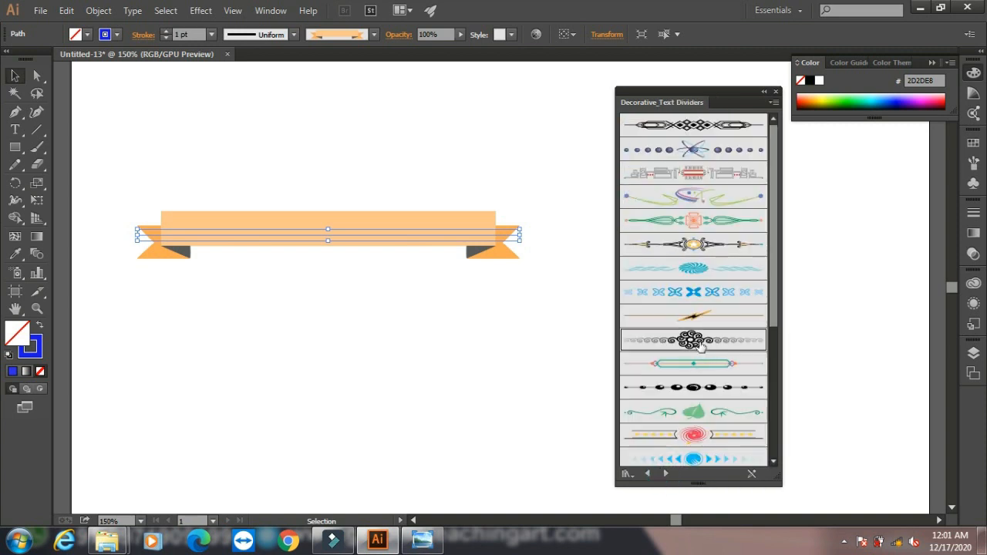
left_click(699, 293)
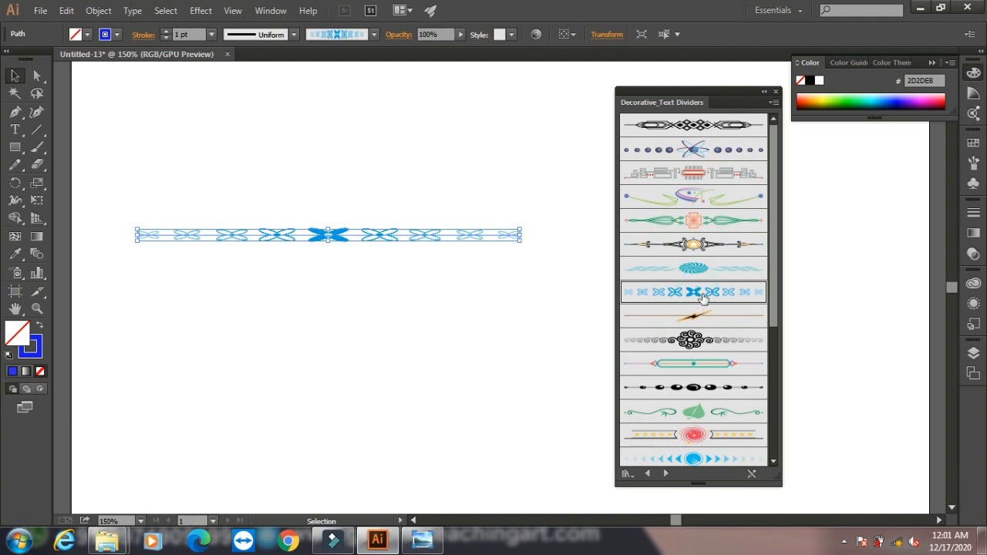
left_click(696, 269)
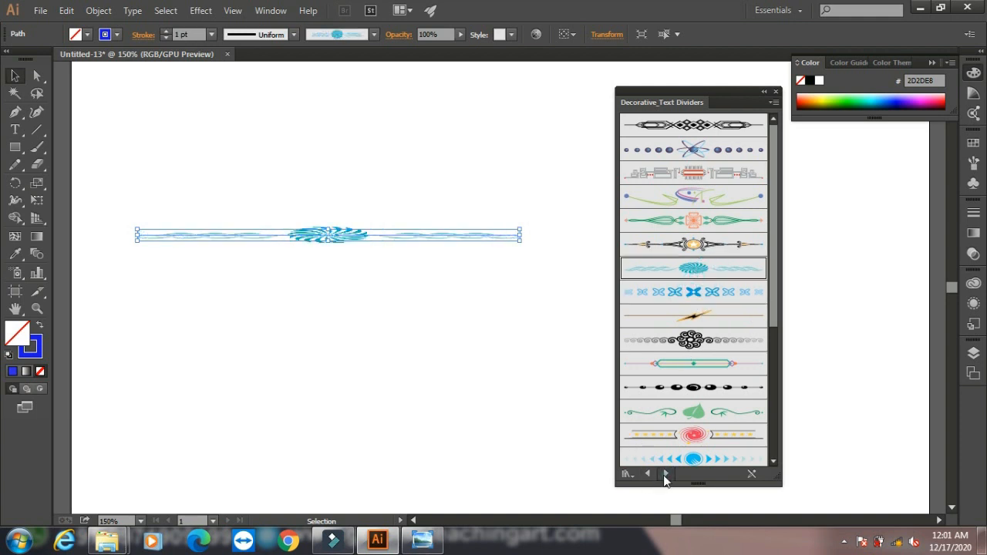
Load the Elegant Curl & Floral Brush Set and try its brushes on the line, ending with the barbed, double-pointed arrow shape
left_click(665, 474)
left_click(733, 266)
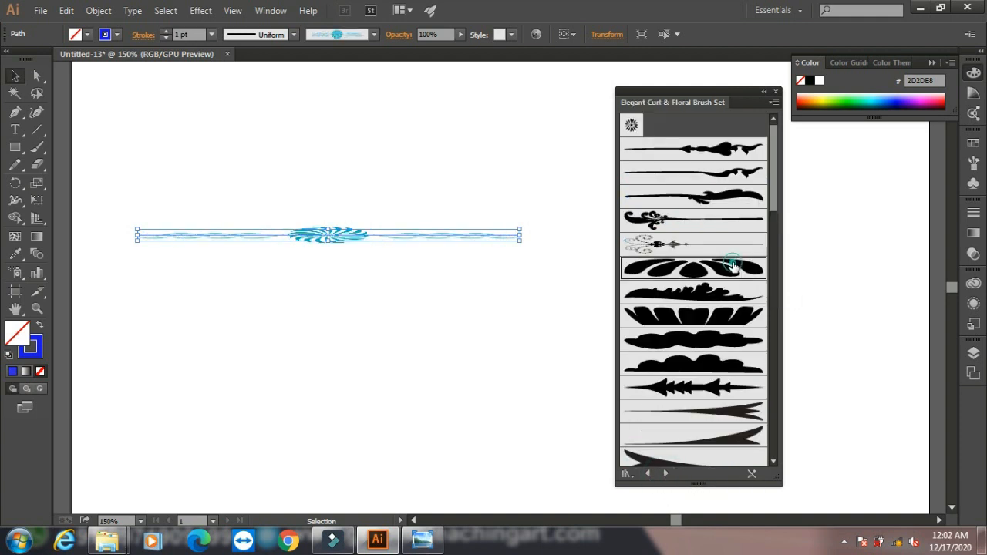
left_click(718, 317)
left_click(705, 339)
left_click(701, 385)
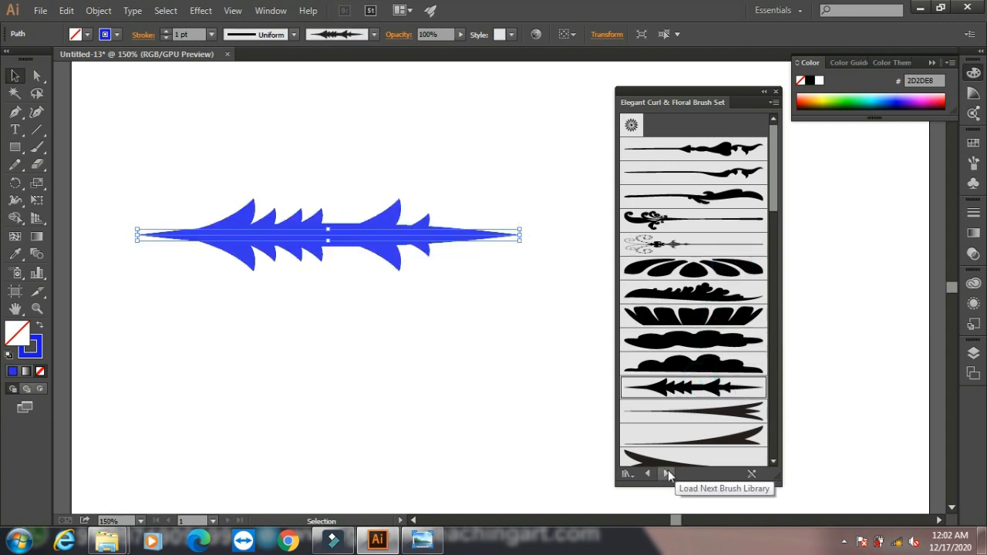
Browse forward to the Grunge brushes vector pack library
left_click(666, 473)
left_click(667, 473)
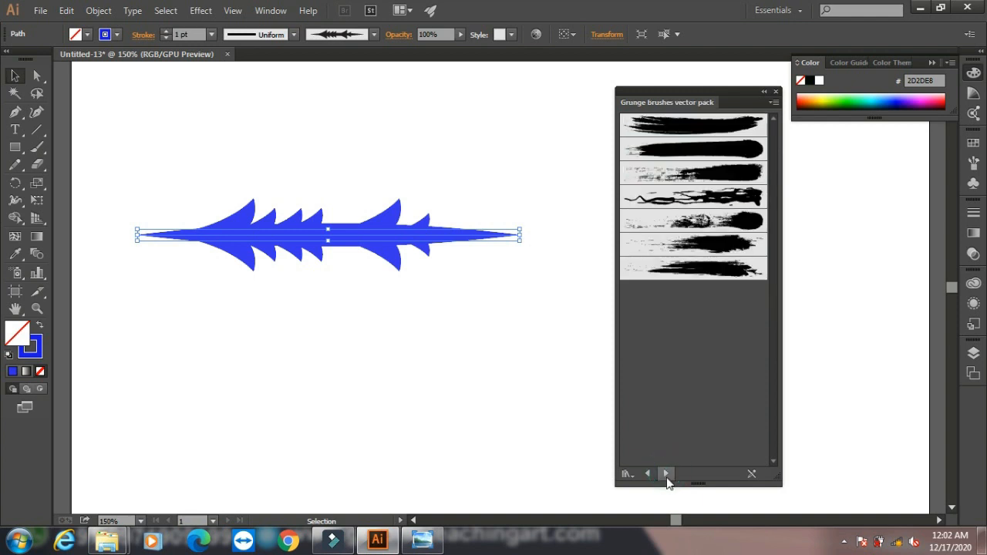
left_click(773, 102)
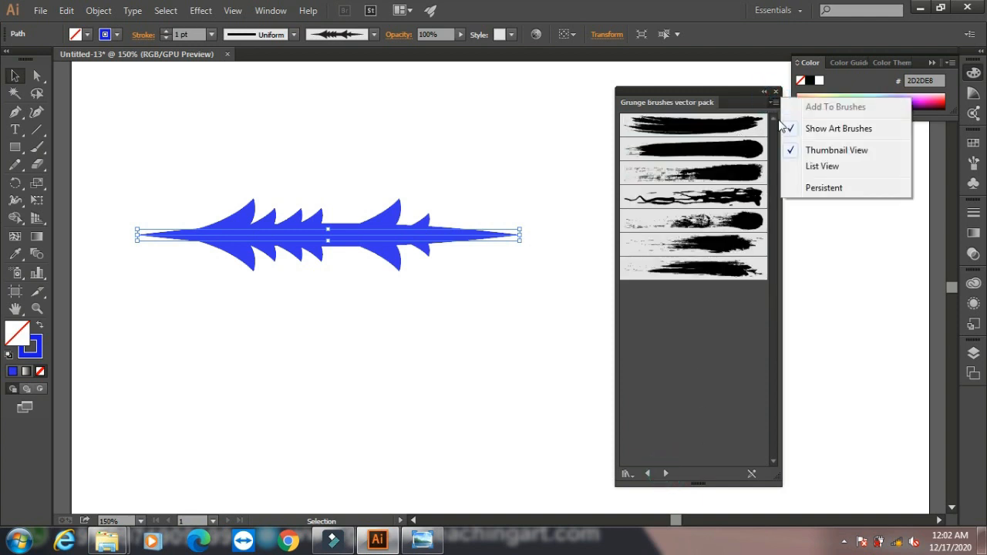
left_click(774, 102)
left_click(773, 101)
left_click(626, 472)
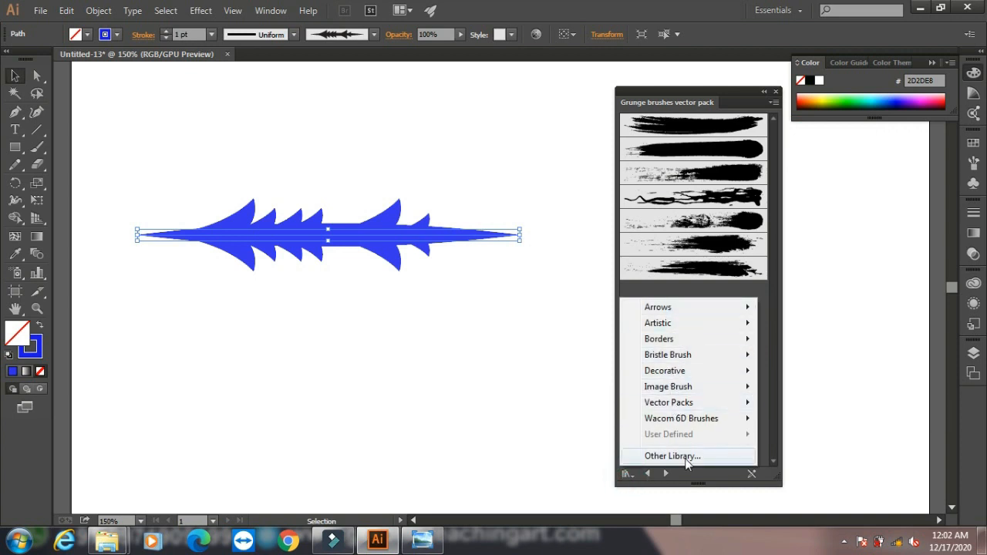
left_click(768, 322)
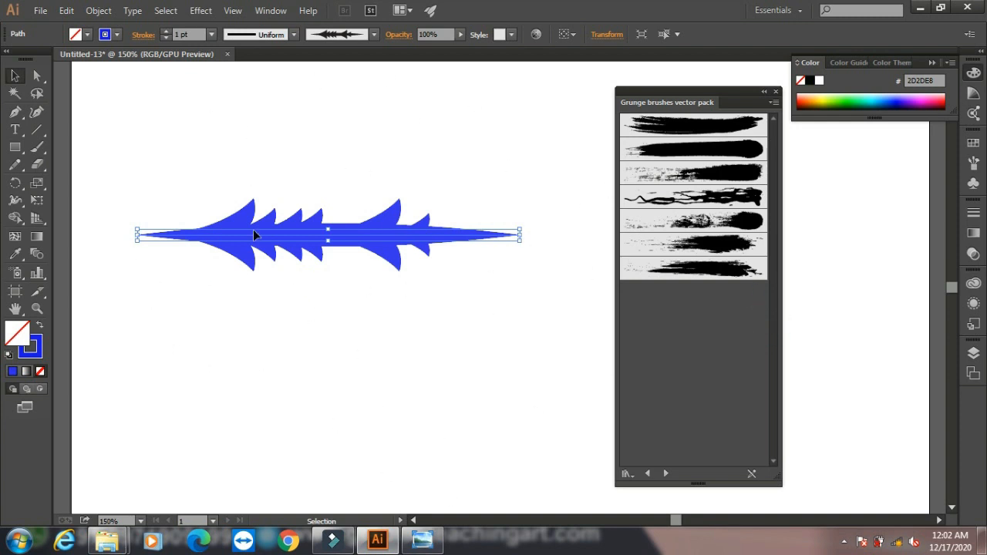
Move the blue brush stroke lower on the artboard and add the text DESIGN above it, scaled up to about 110 pt
left_click_drag(279, 230, 270, 391)
left_click(15, 129)
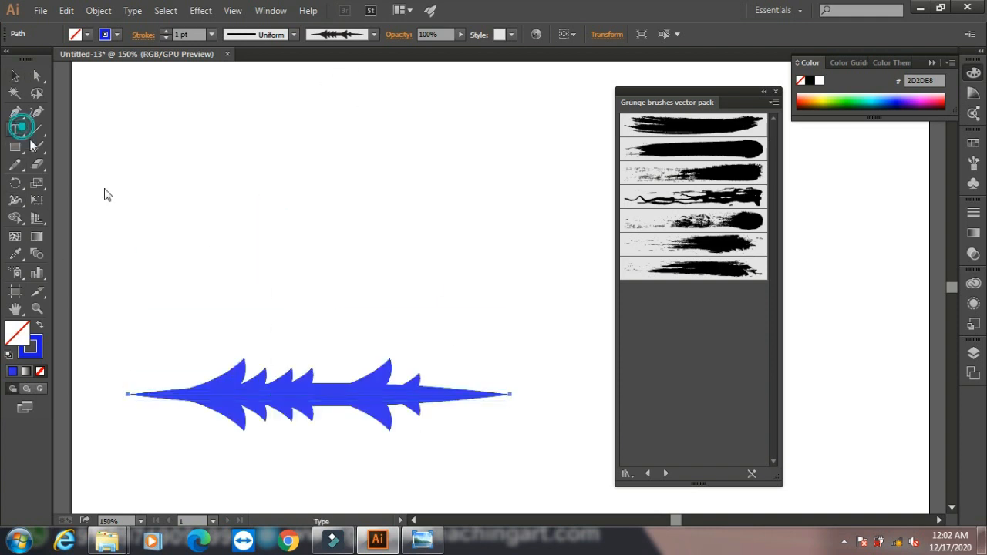
left_click(180, 191)
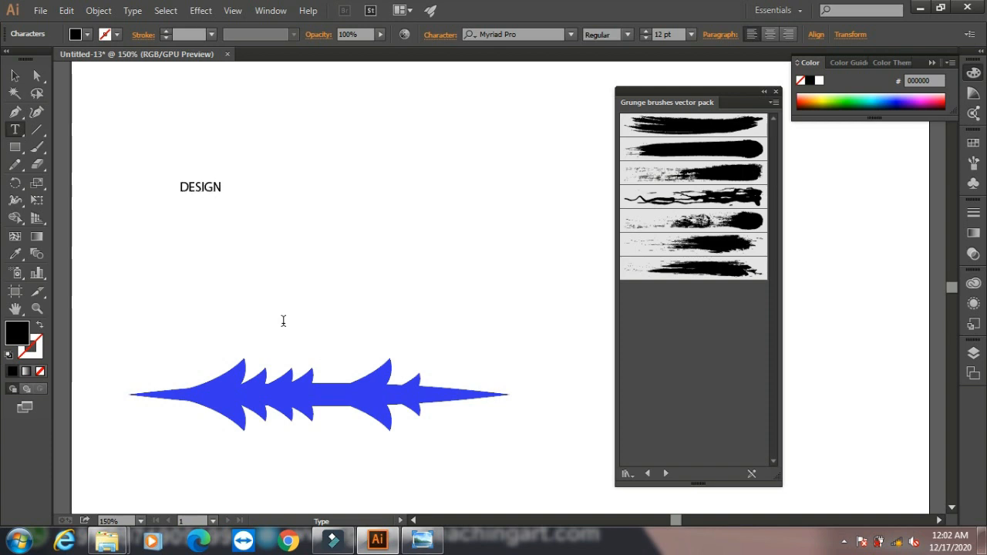
left_click(14, 75)
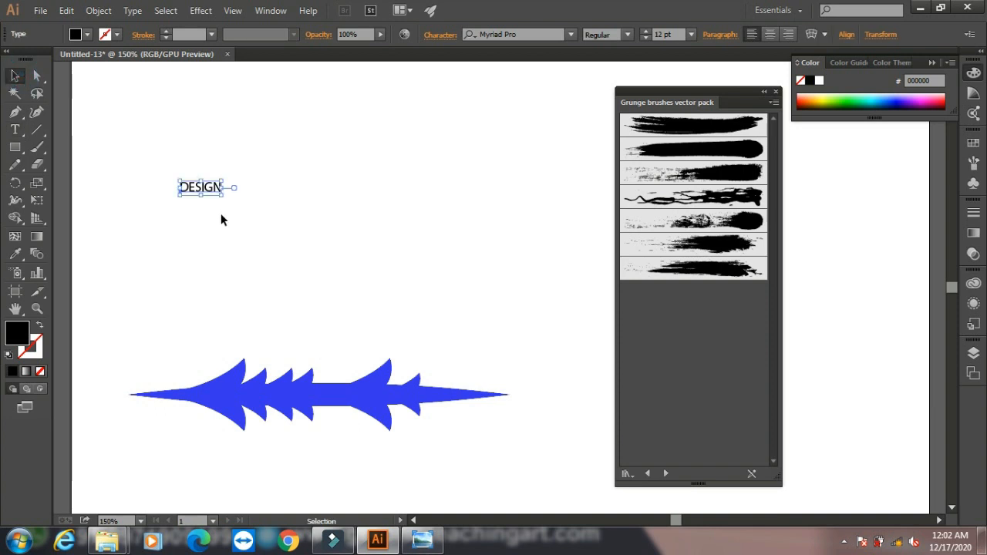
left_click_drag(219, 196, 513, 310)
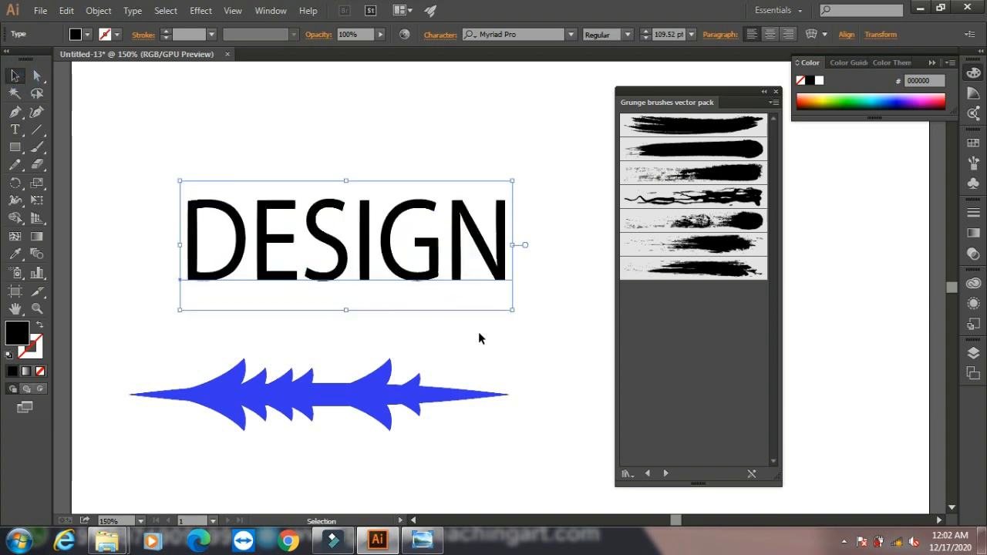
Go back to the Image Brush Library and try the brown rope-like border brush on the DESIGN text
left_click(647, 473)
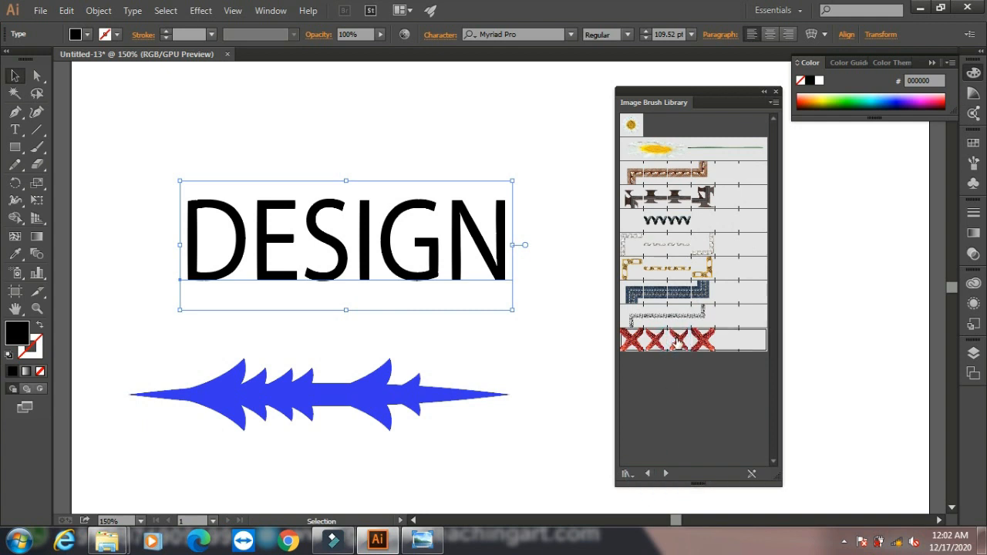
left_click(668, 176)
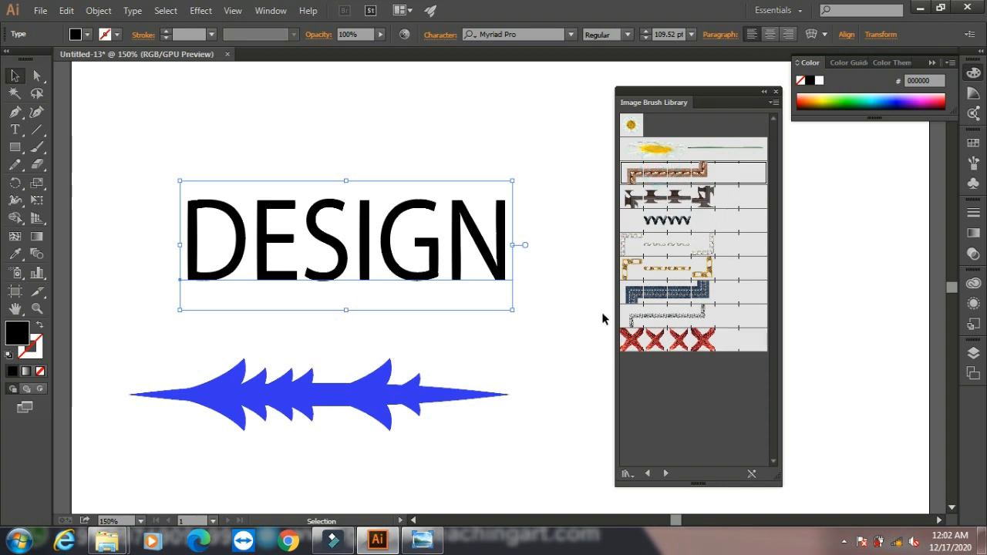
Browse back through the brush libraries to Borders_Dashed and try the blue and green dotted brush on the DESIGN text
left_click(650, 473)
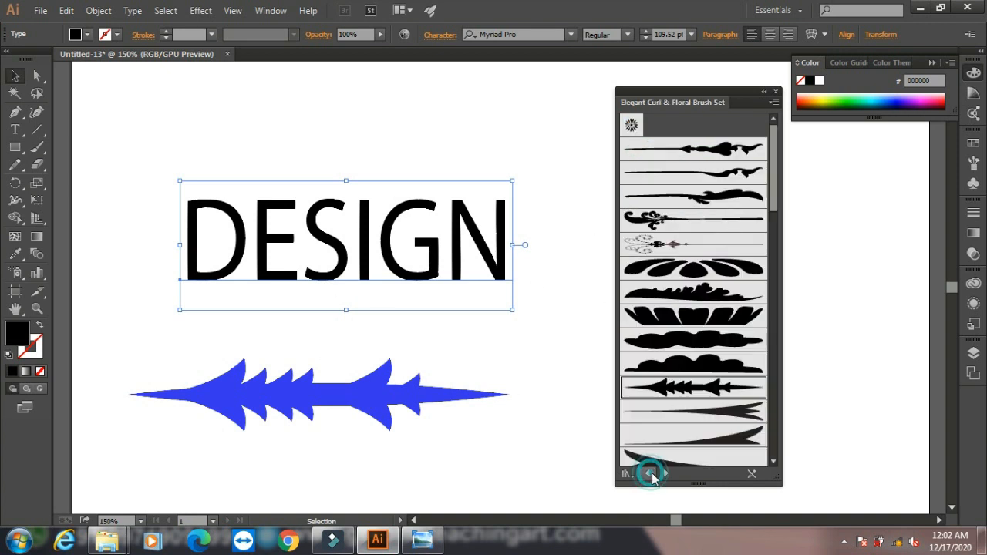
left_click(650, 473)
left_click(650, 473)
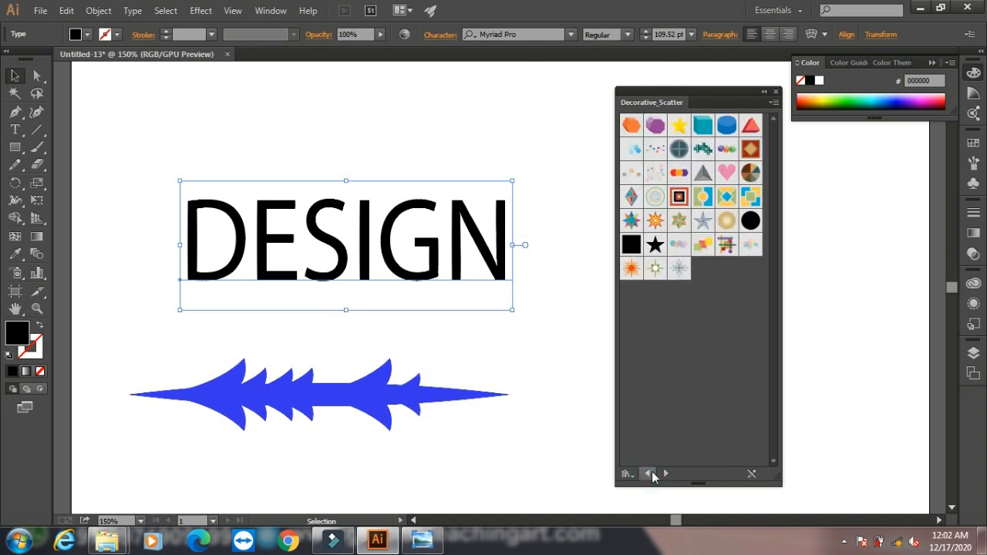
left_click(650, 472)
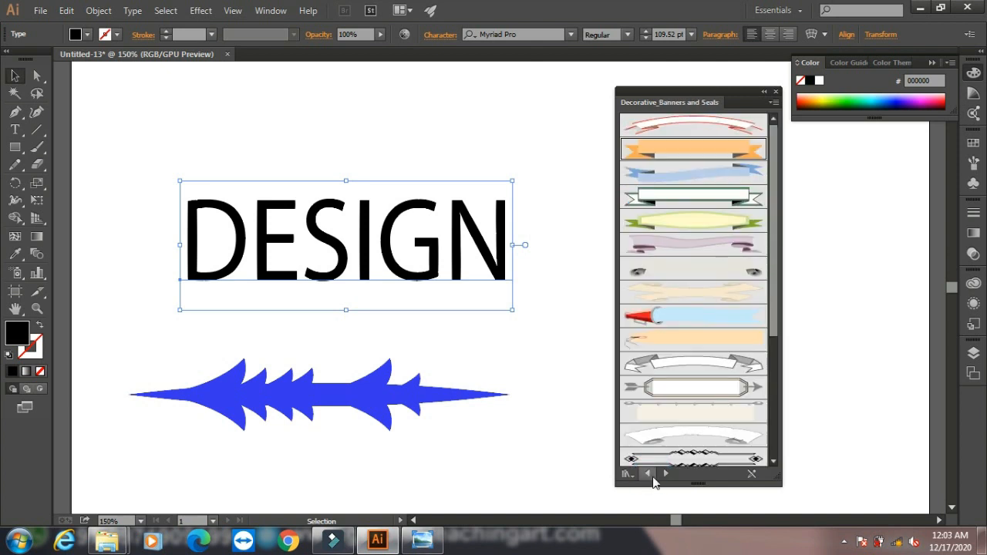
left_click(649, 473)
left_click(649, 472)
left_click(649, 473)
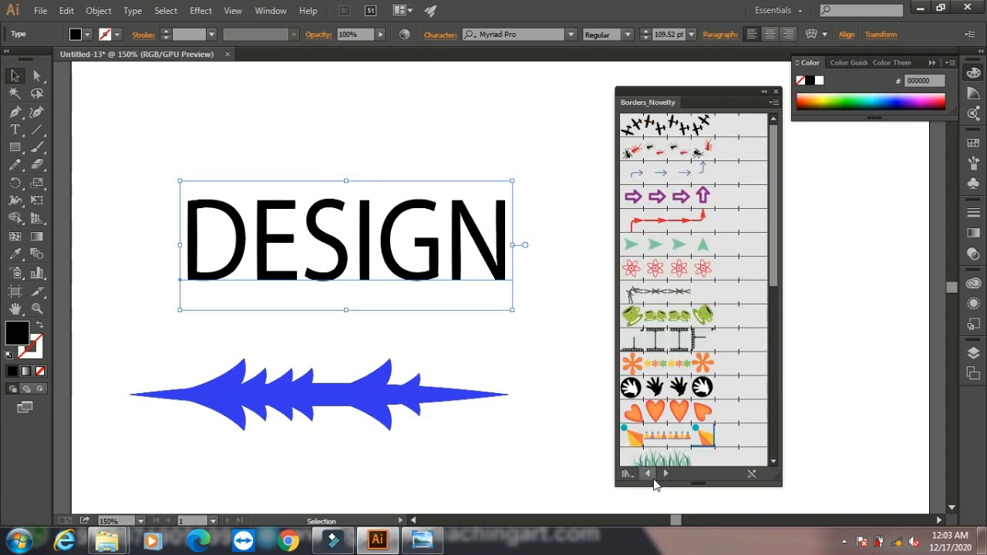
left_click(648, 475)
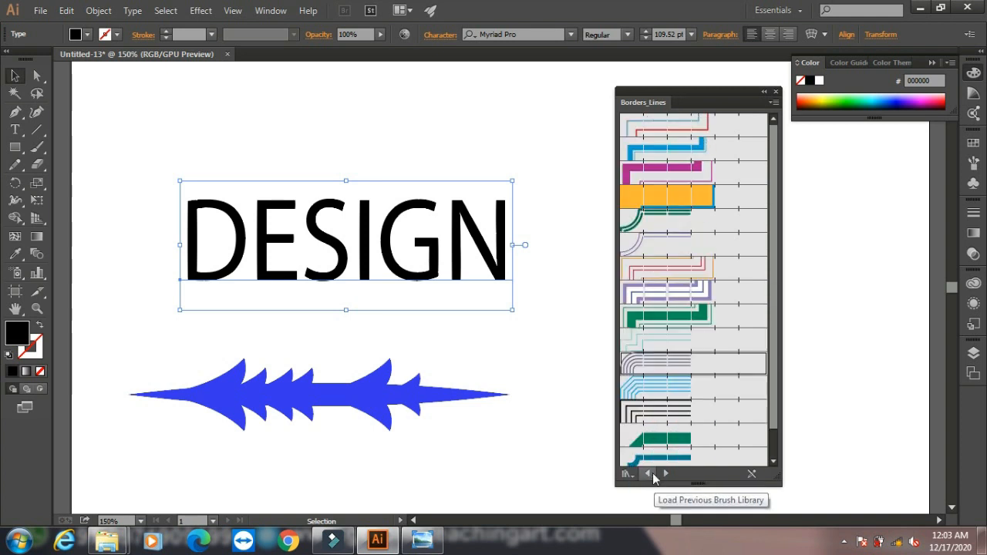
left_click(649, 475)
left_click(648, 475)
left_click(648, 475)
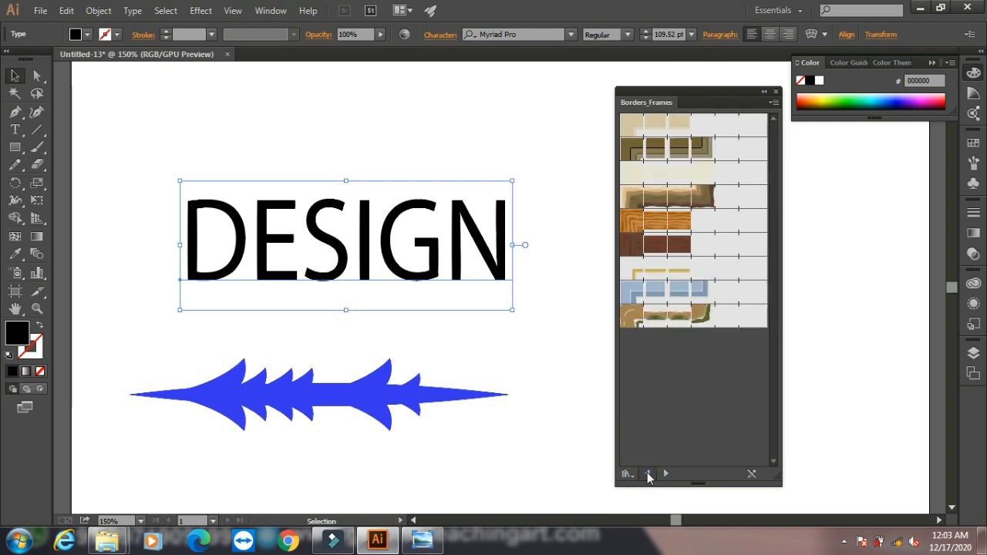
left_click(648, 475)
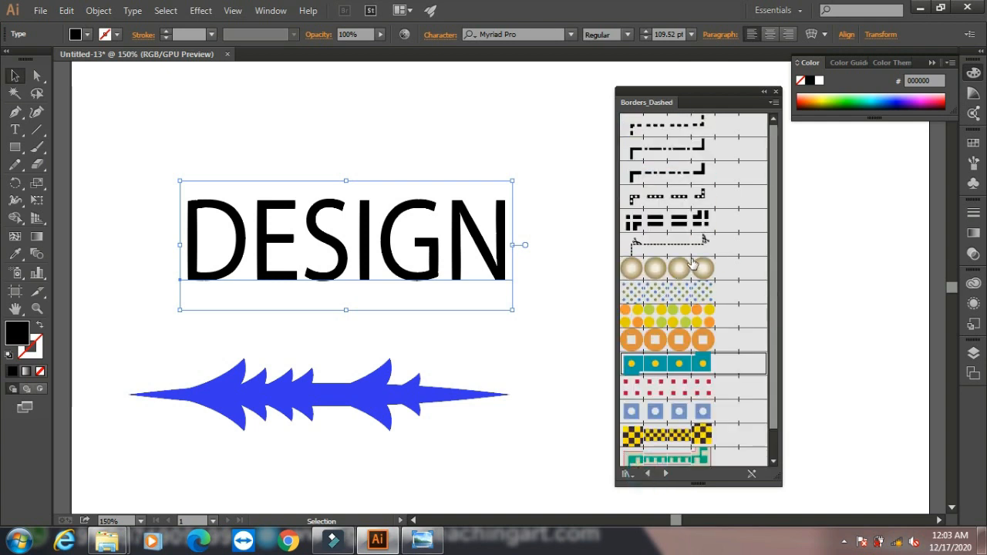
left_click(672, 293)
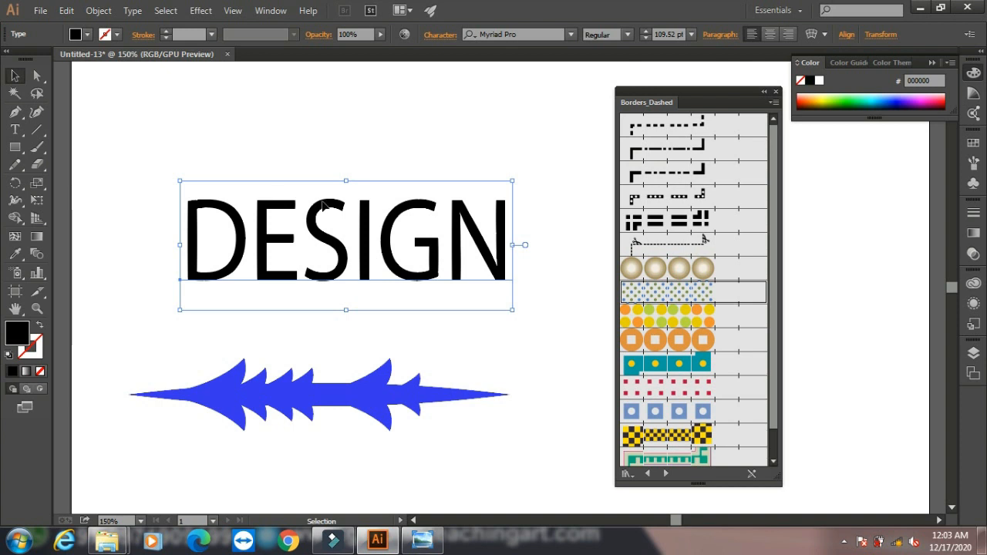
Expand the DESIGN text's object and fill, and apply the blue and green dotted border brush to the letters
left_click(100, 11)
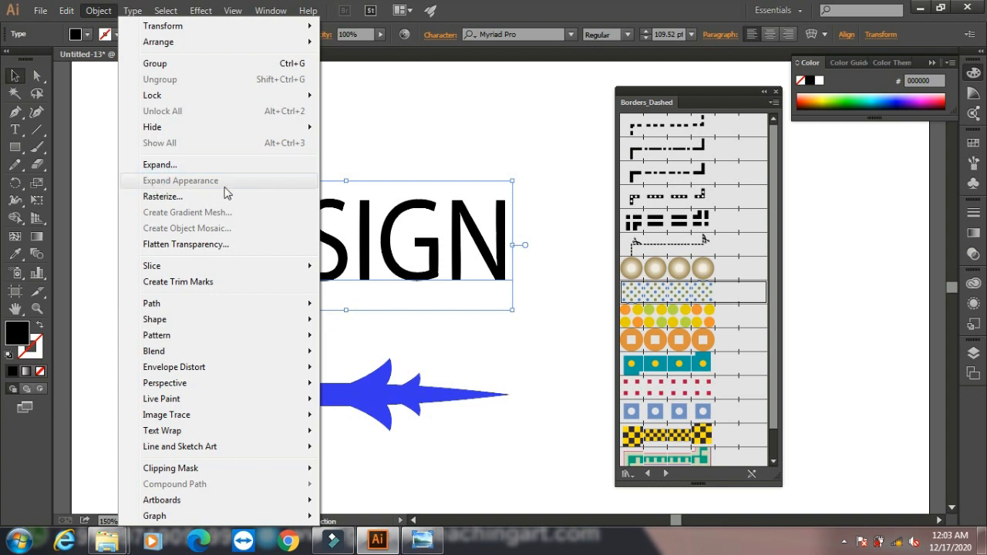
left_click(175, 165)
left_click(456, 347)
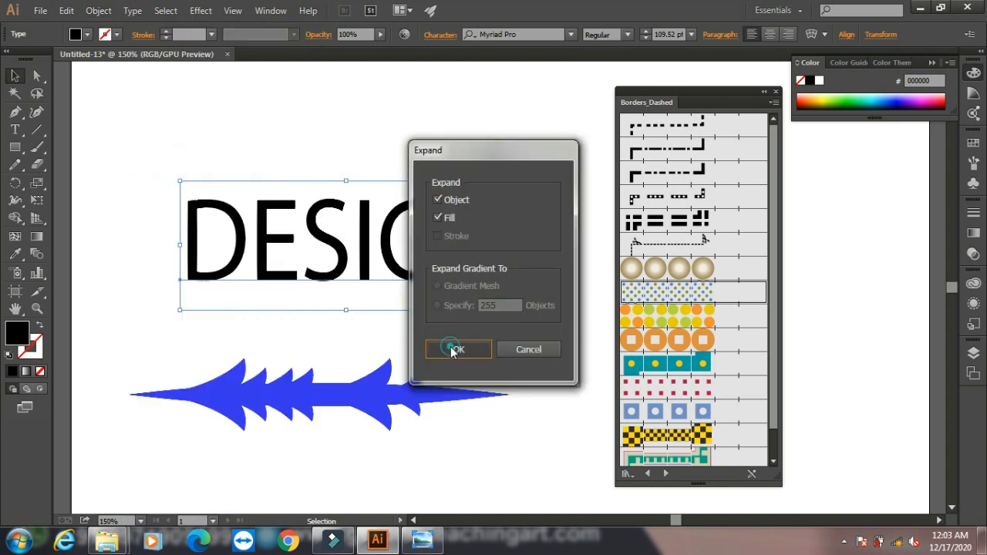
left_click(697, 293)
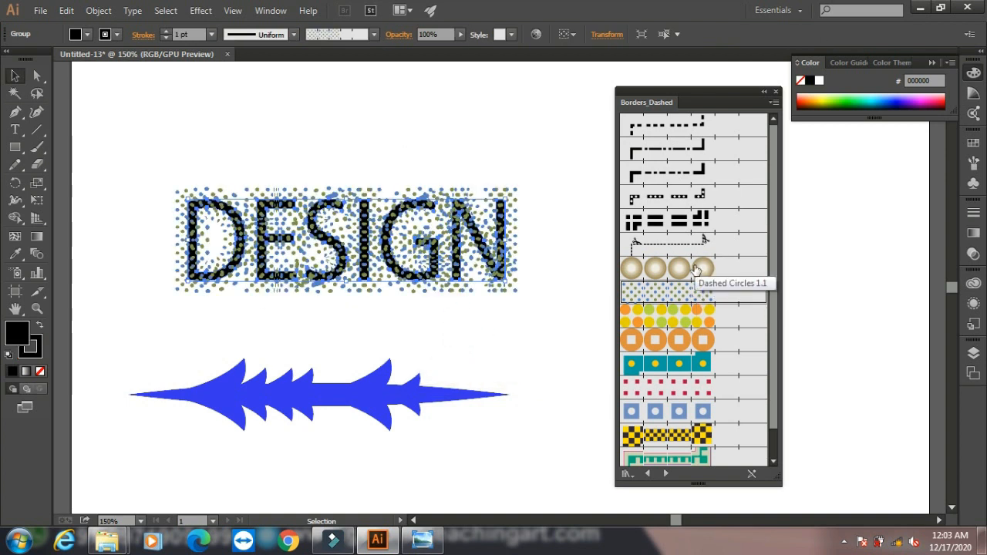
Apply the beige Dashed Circles 1.1 brush to the DESIGN letters, set the stroke weight to 0.5 pt, and deselect them
left_click(692, 270)
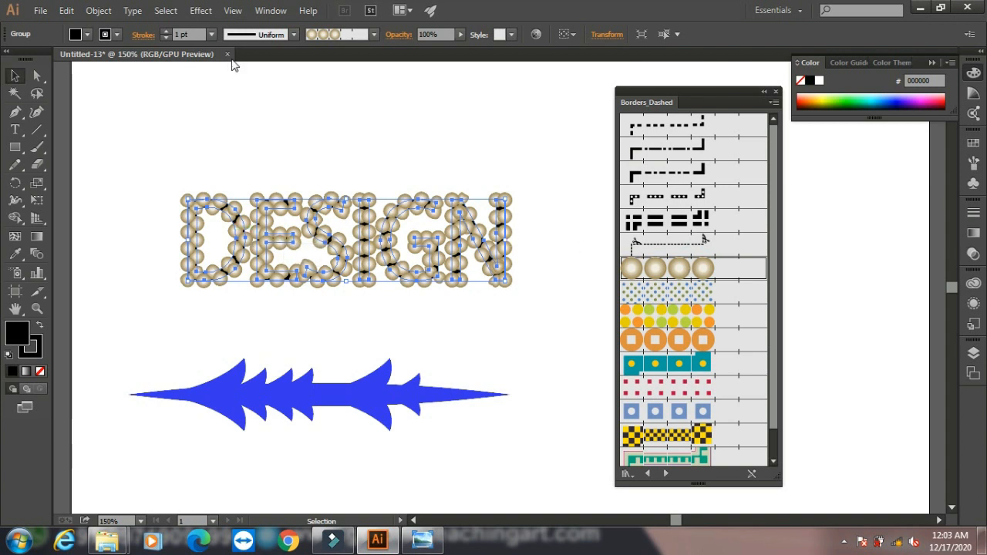
left_click(210, 35)
left_click(232, 68)
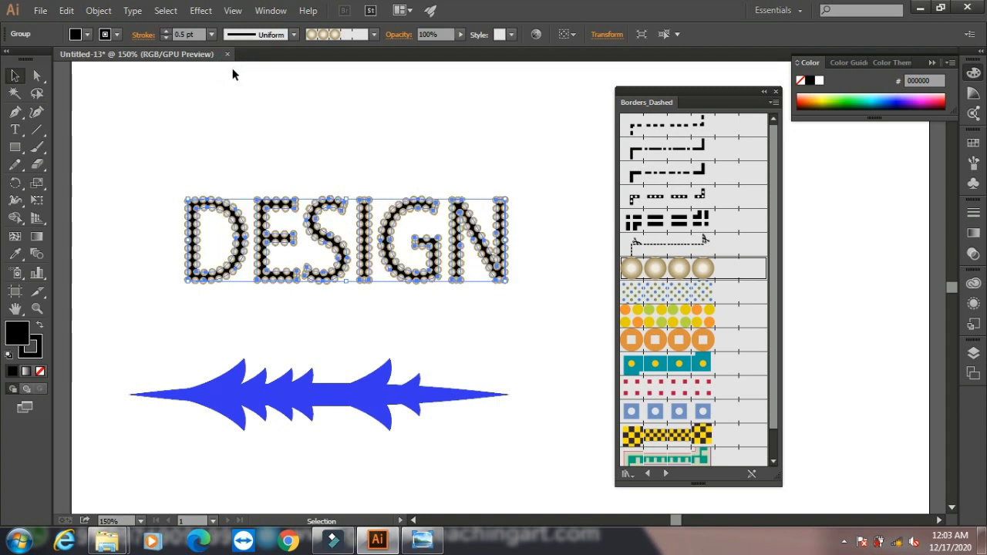
left_click(315, 155)
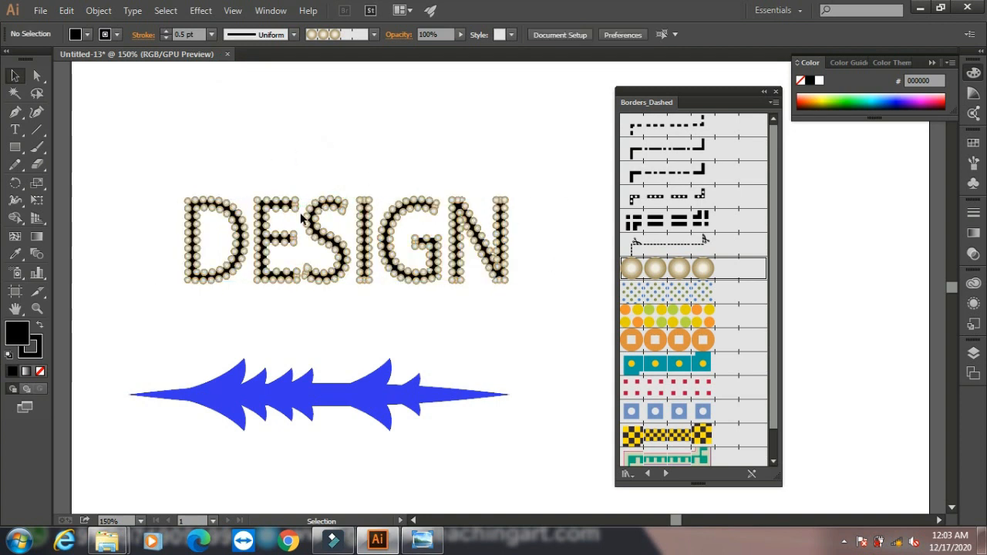
left_click_drag(158, 167, 557, 322)
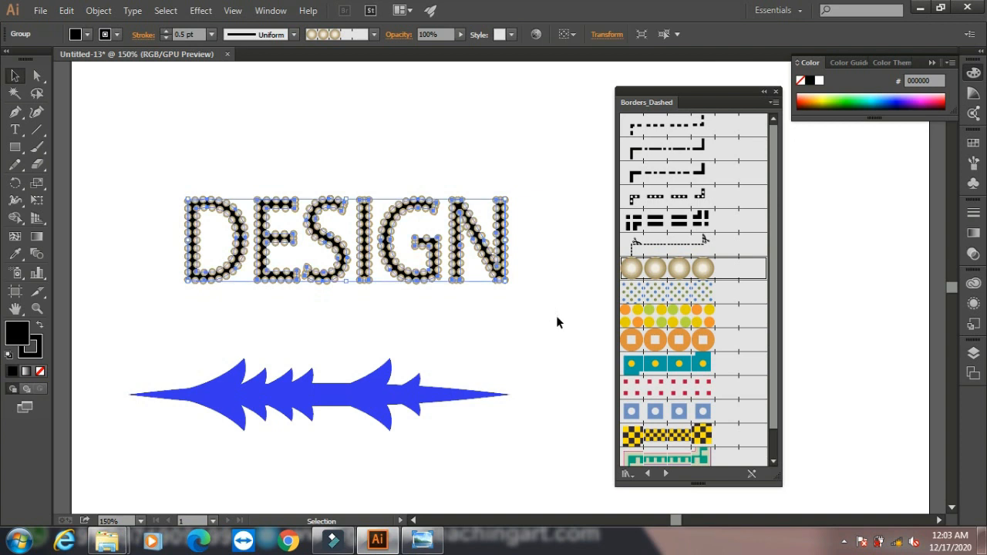
left_click(98, 10)
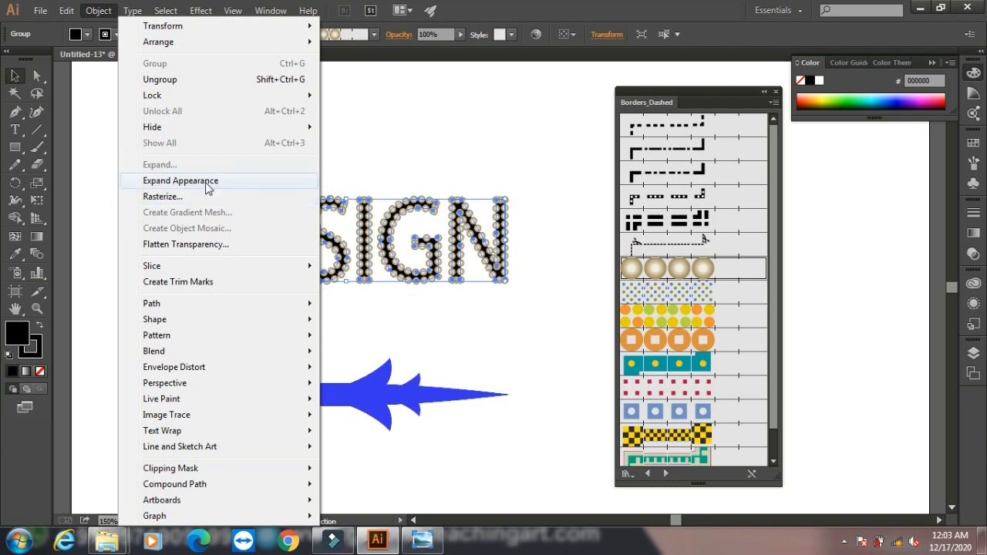
left_click(494, 121)
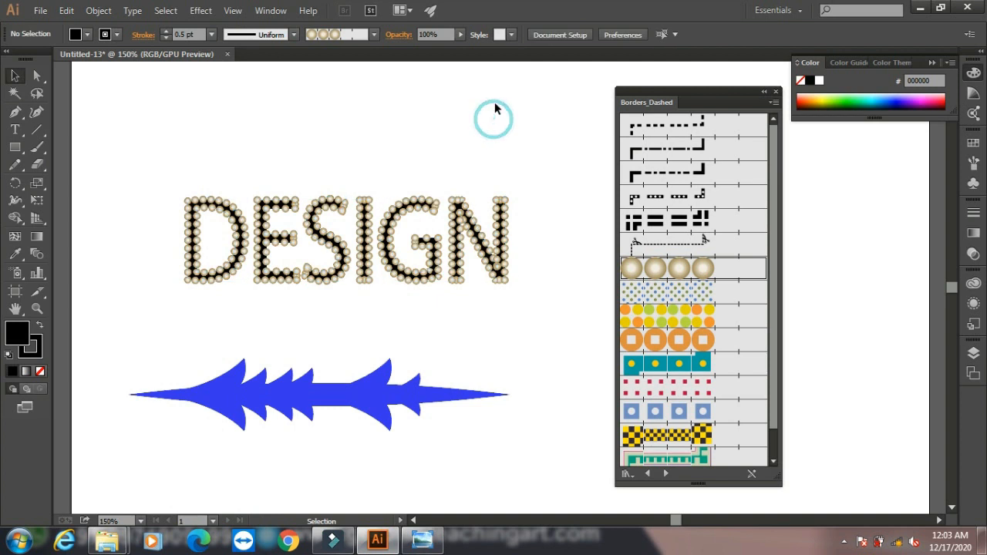
Minimize the Illustrator window to show the desktop
left_click(920, 11)
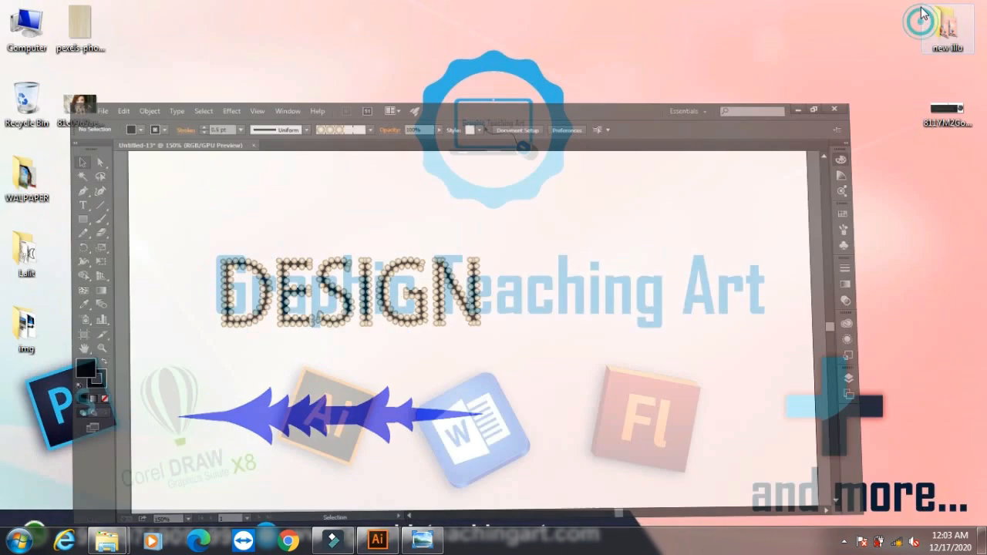